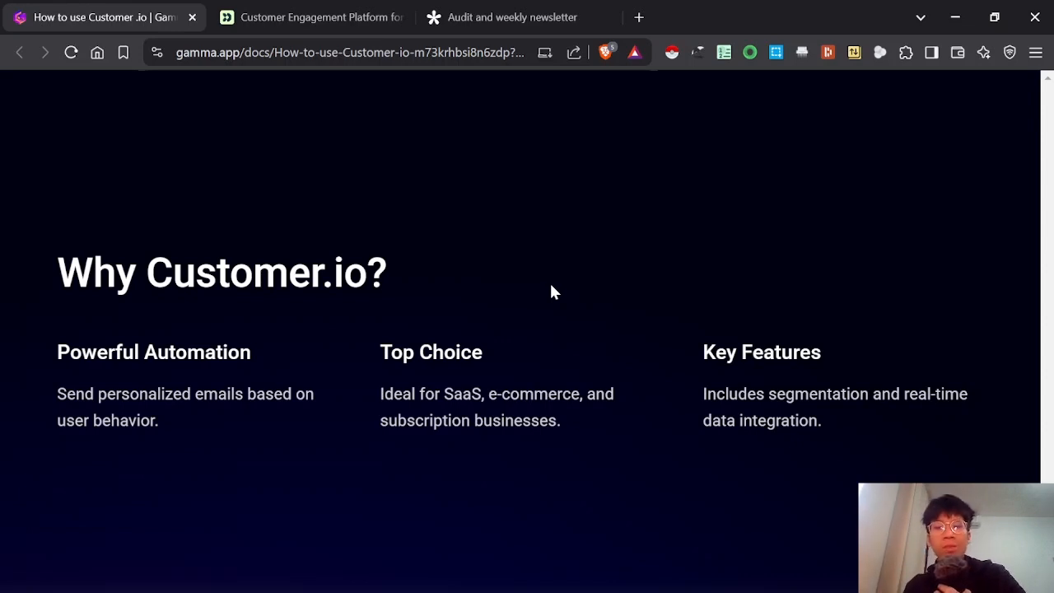
Start a trial from the Customer.io website and look through the company setup form.
scroll(551, 292, "down", 5)
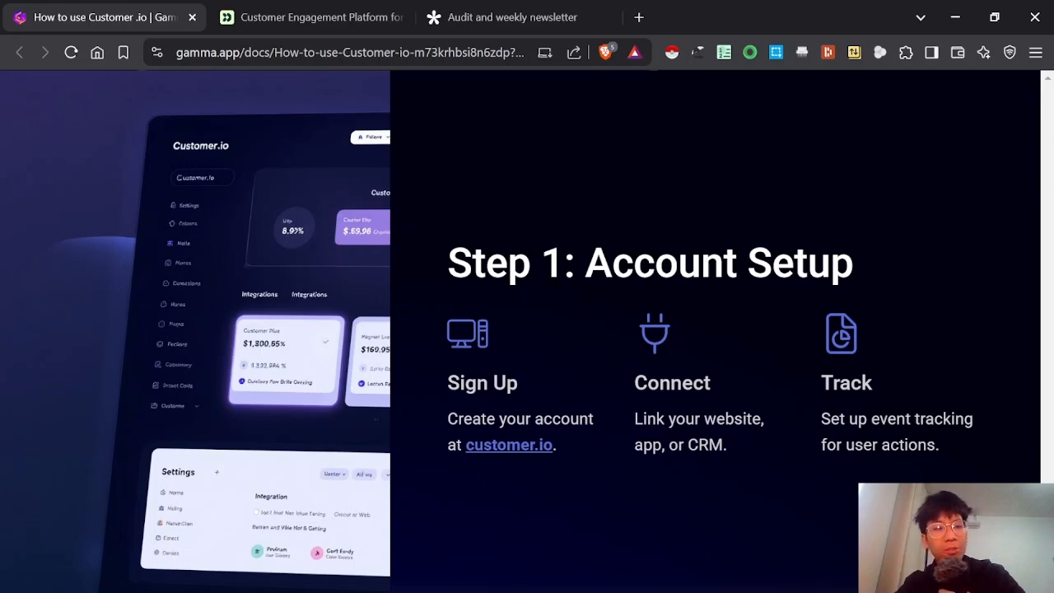
left_click(306, 14)
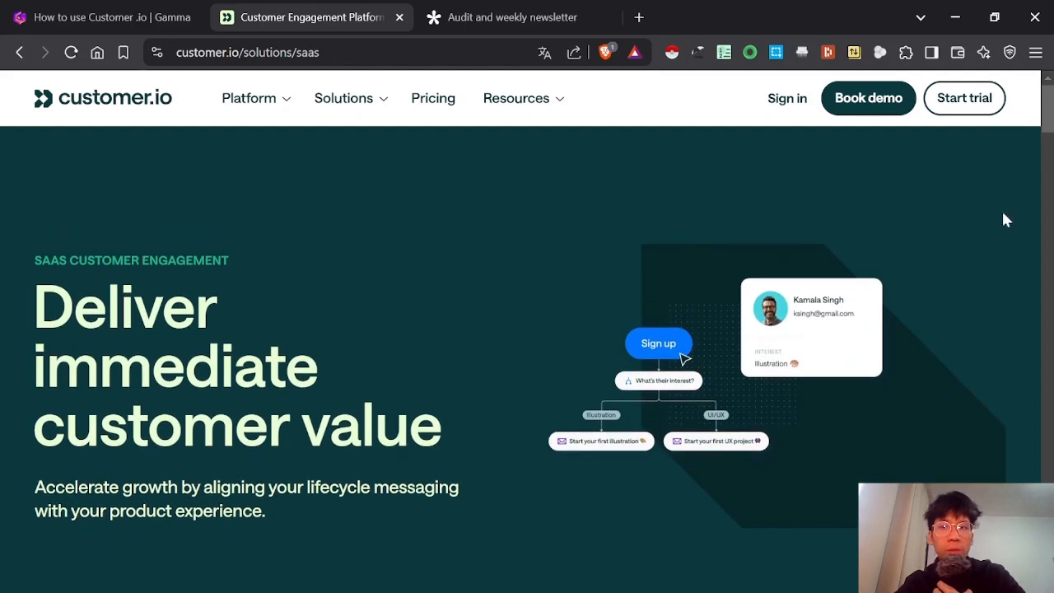
left_click(975, 98)
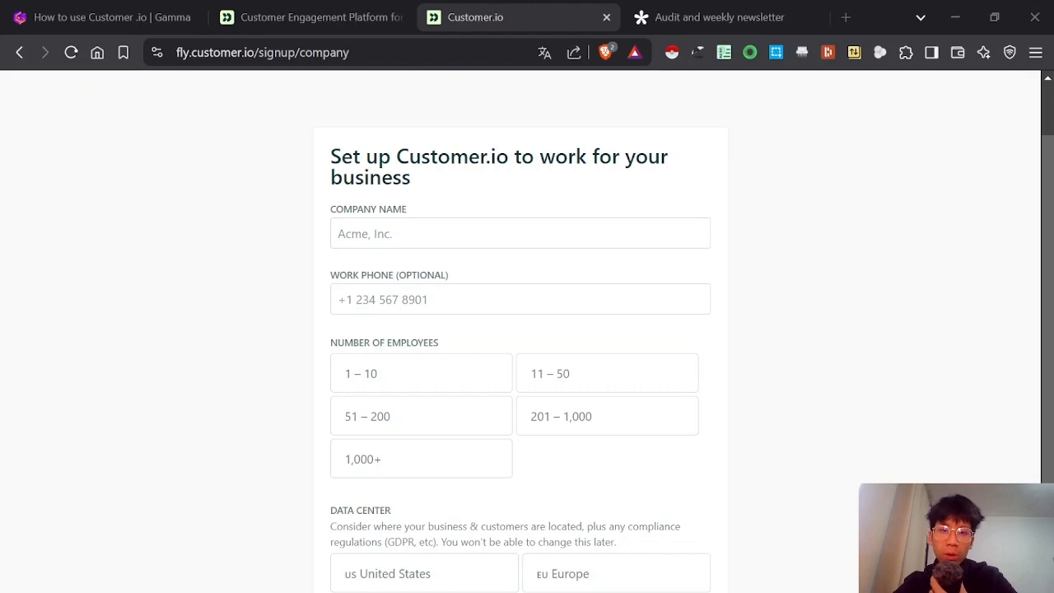
scroll(536, 388, "down", 2)
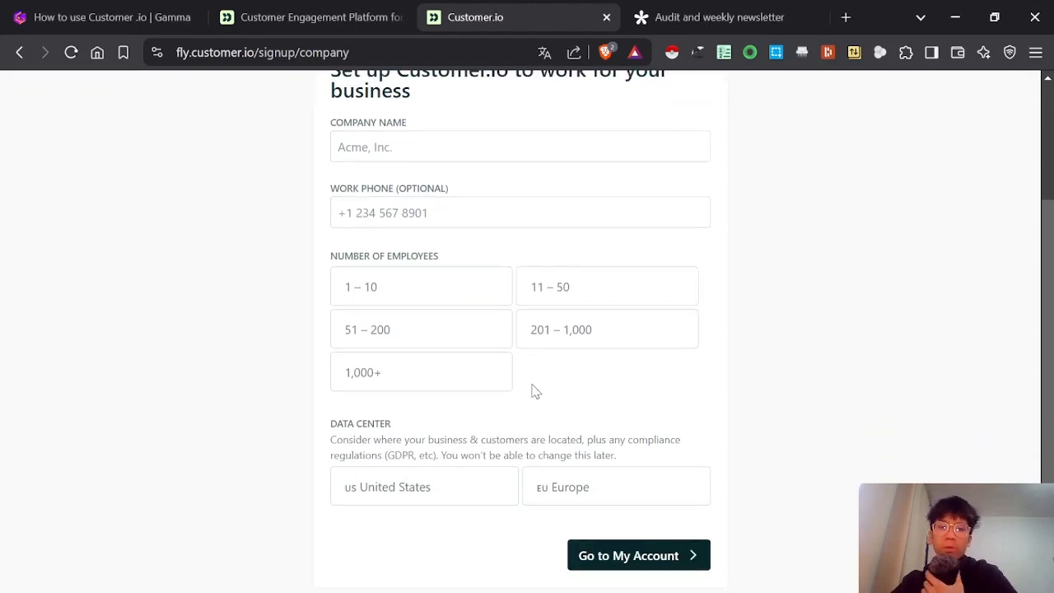
scroll(459, 343, "up", 2)
scroll(492, 431, "down", 2)
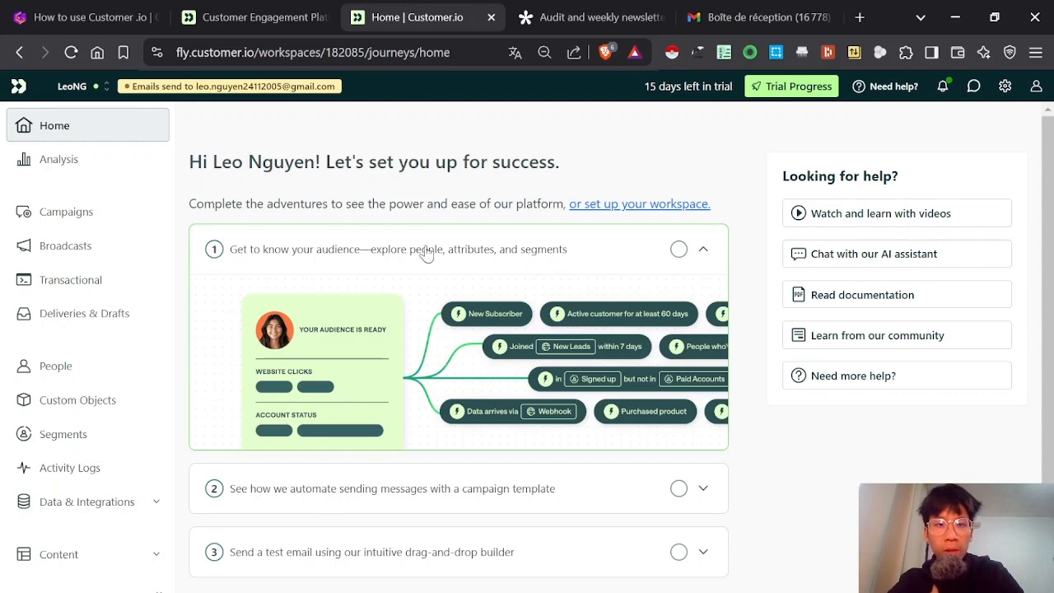
Create a new campaign named "test" with the description "test".
left_click(96, 213)
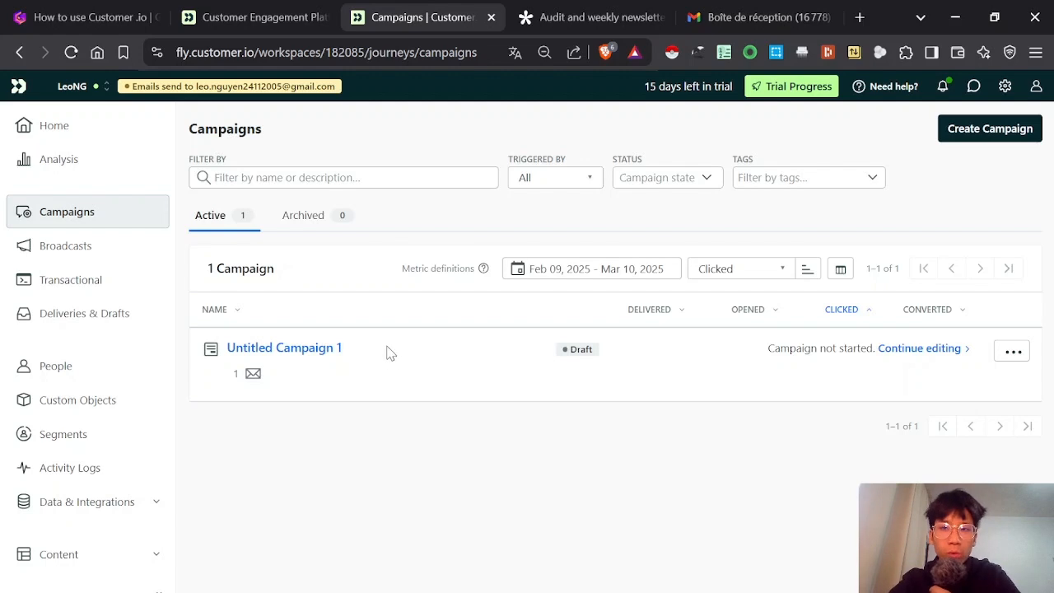
left_click(1023, 132)
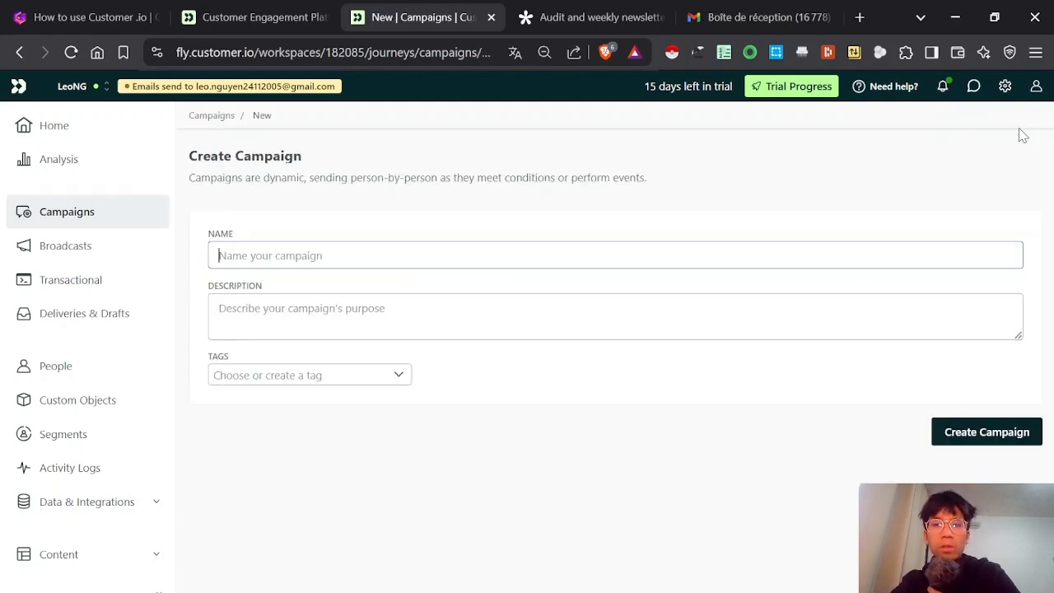
type("t")
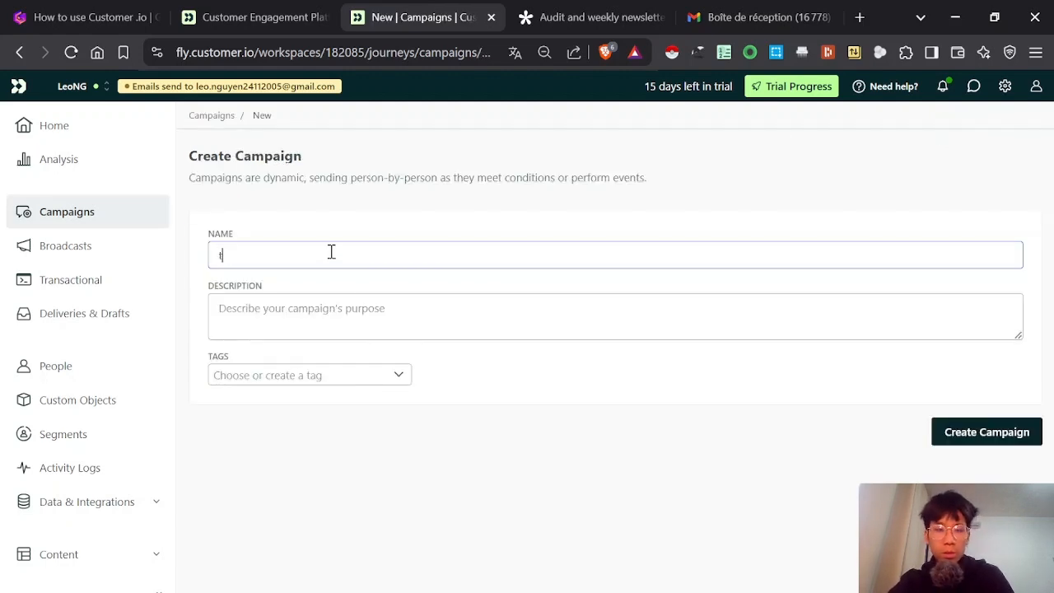
type("est")
left_click(372, 331)
type("test")
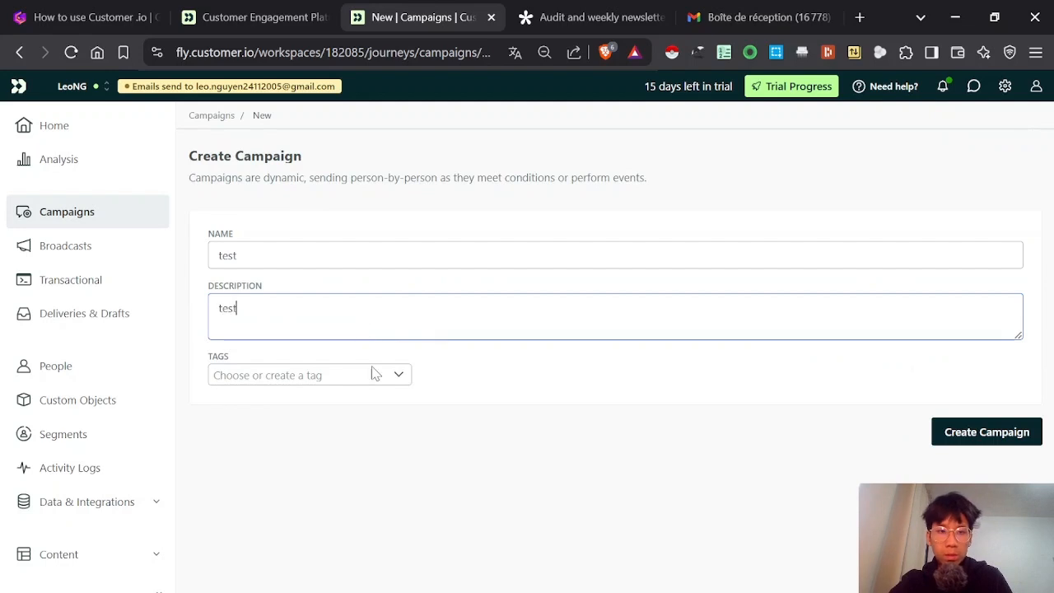
left_click(944, 431)
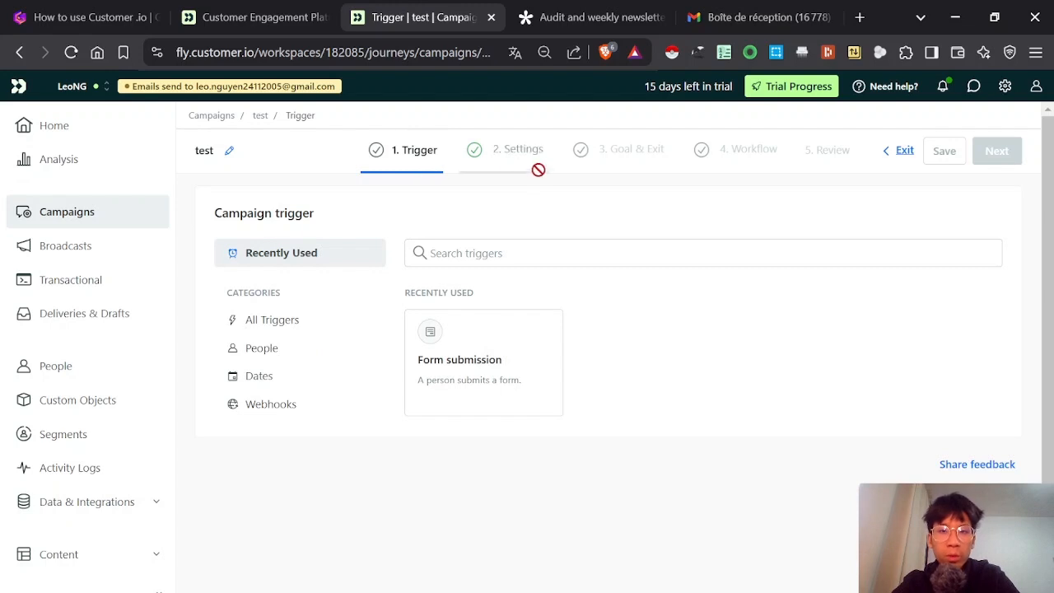
left_click(518, 351)
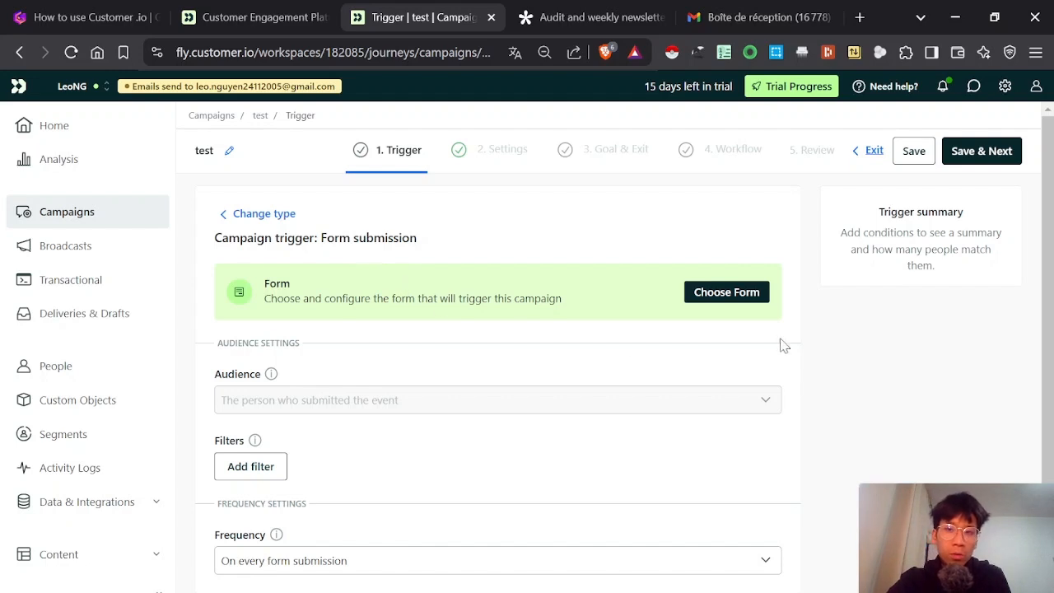
left_click(741, 298)
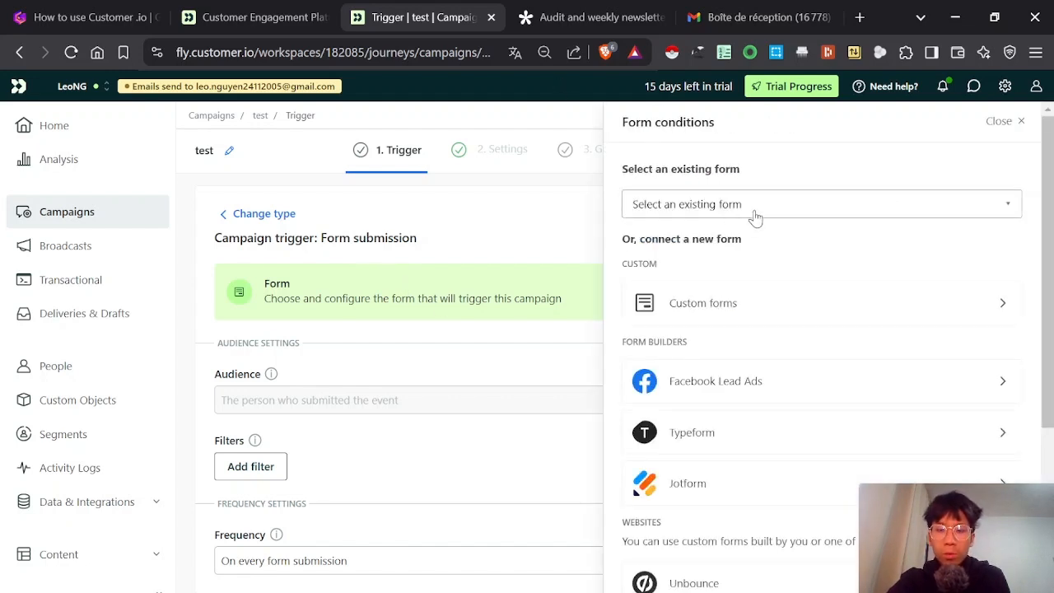
left_click(720, 303)
left_click(529, 16)
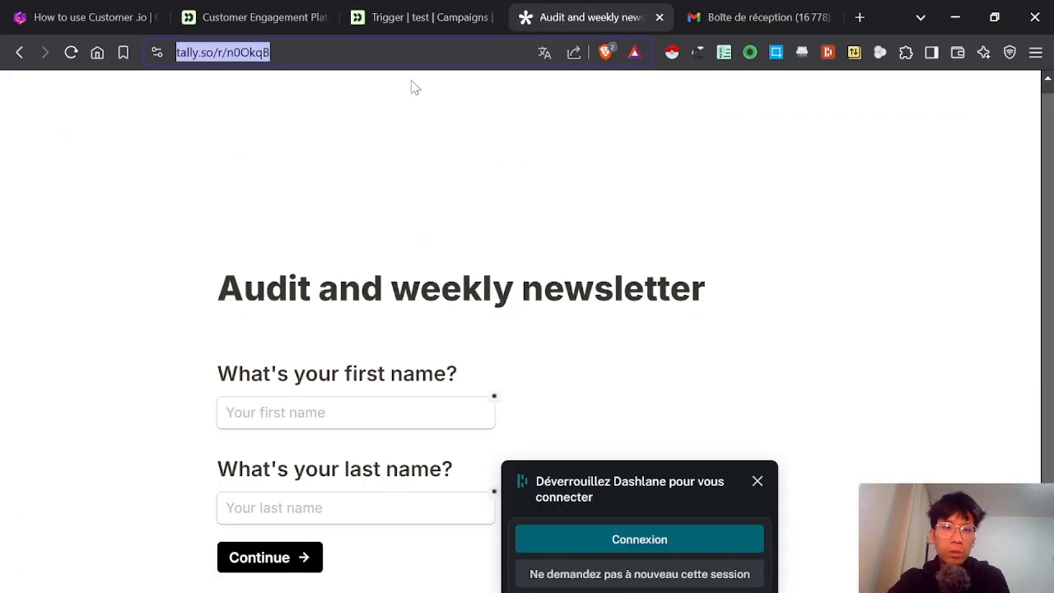
left_click(428, 14)
type("https://tally.so/r/n0OkqB")
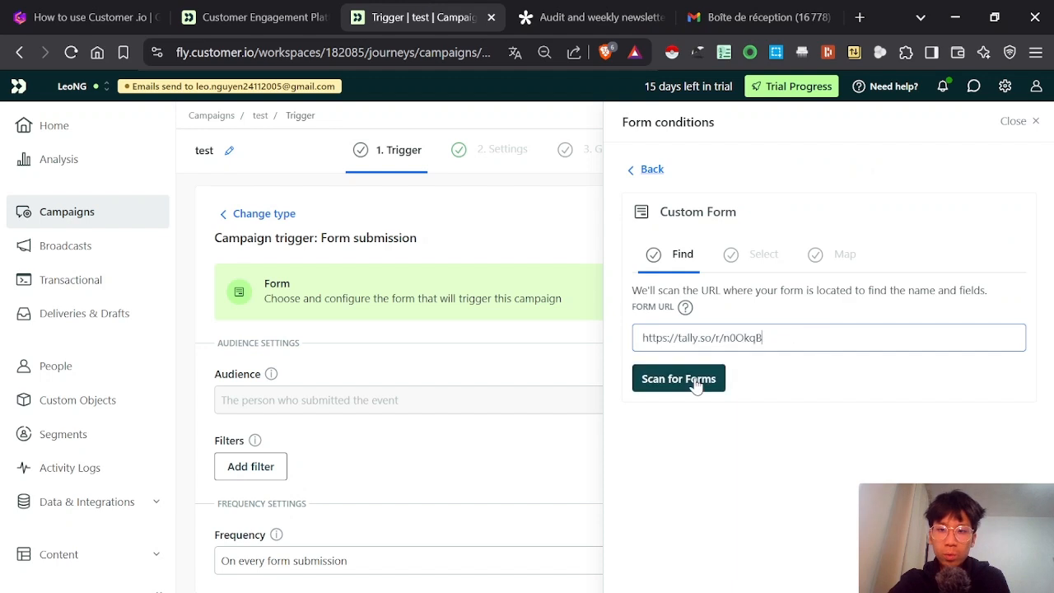
left_click(688, 378)
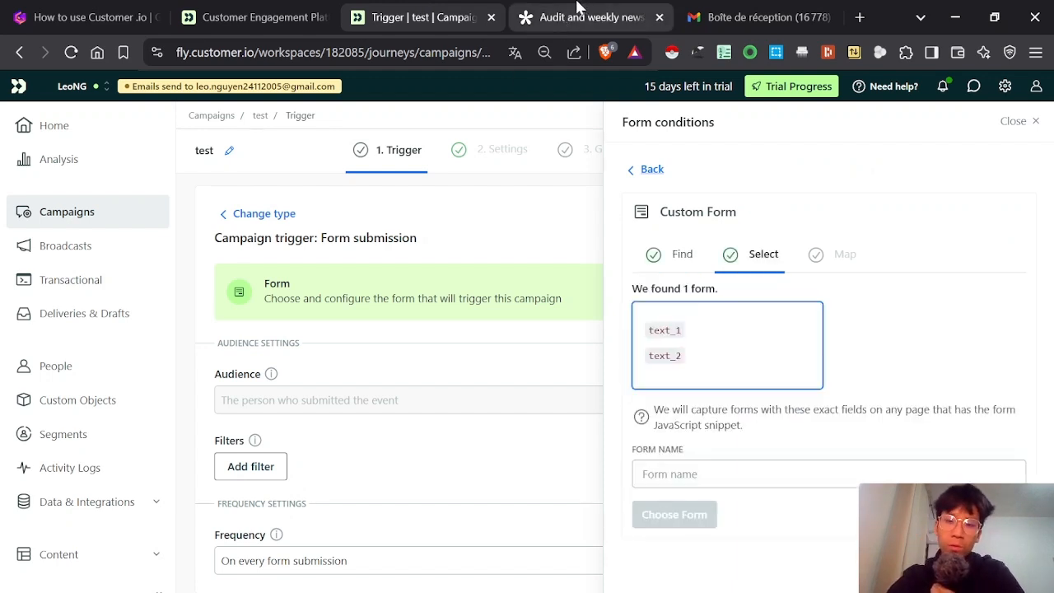
Name the scanned newsletter form "test".
left_click(678, 463)
type("test")
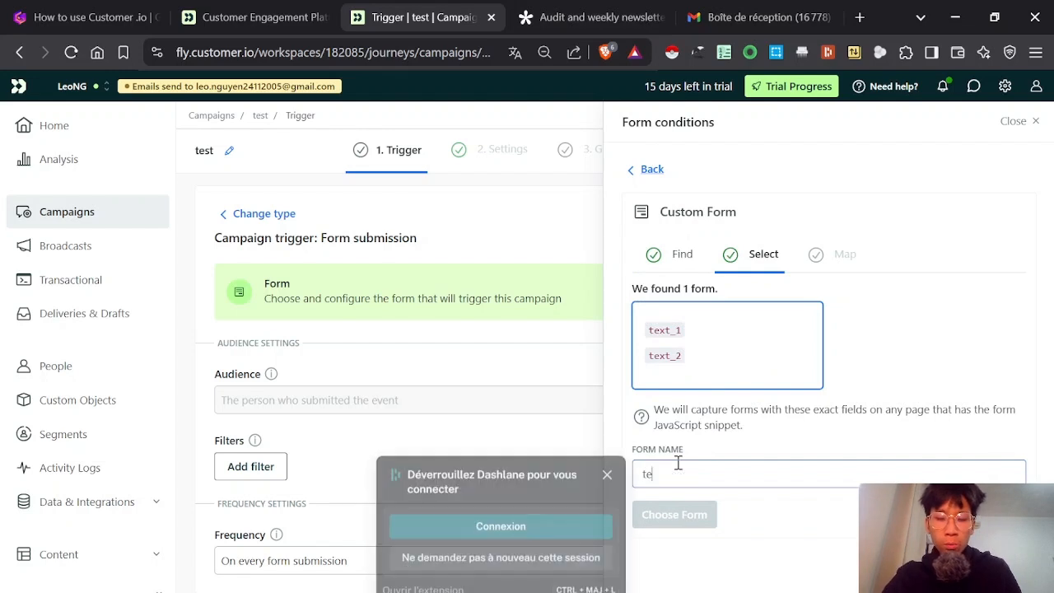
mouse_move(685, 512)
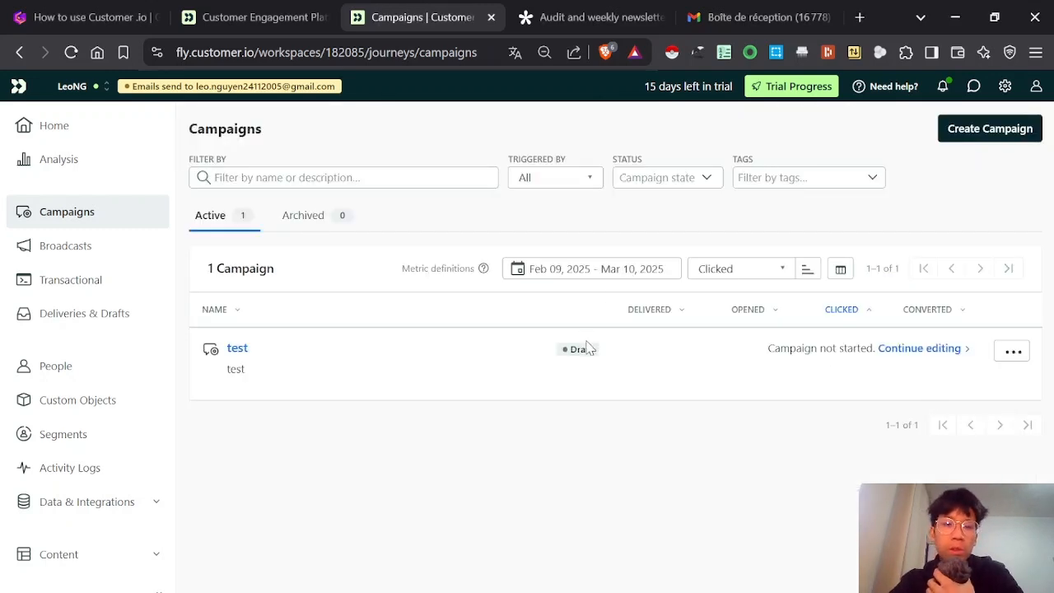
Continue editing the draft campaign "test", set its trigger to Form submission and start connecting a custom form.
left_click(928, 349)
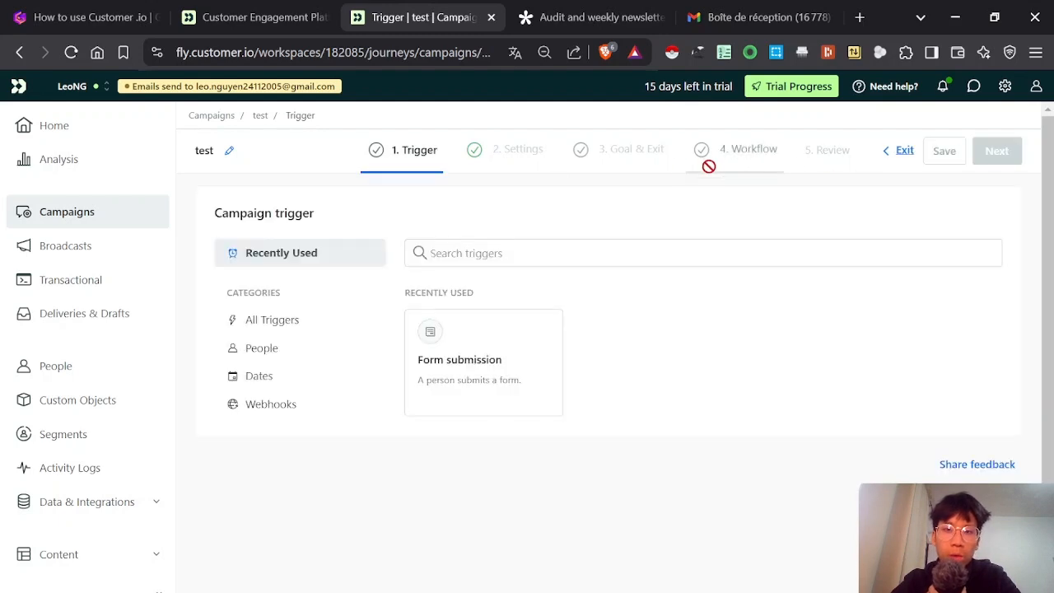
left_click(494, 352)
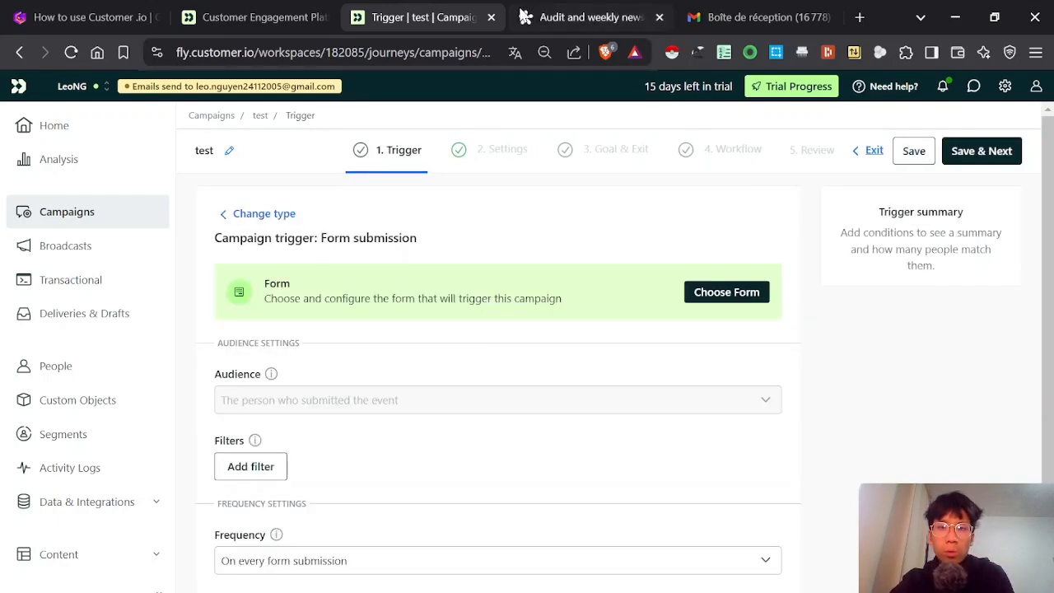
left_click(710, 293)
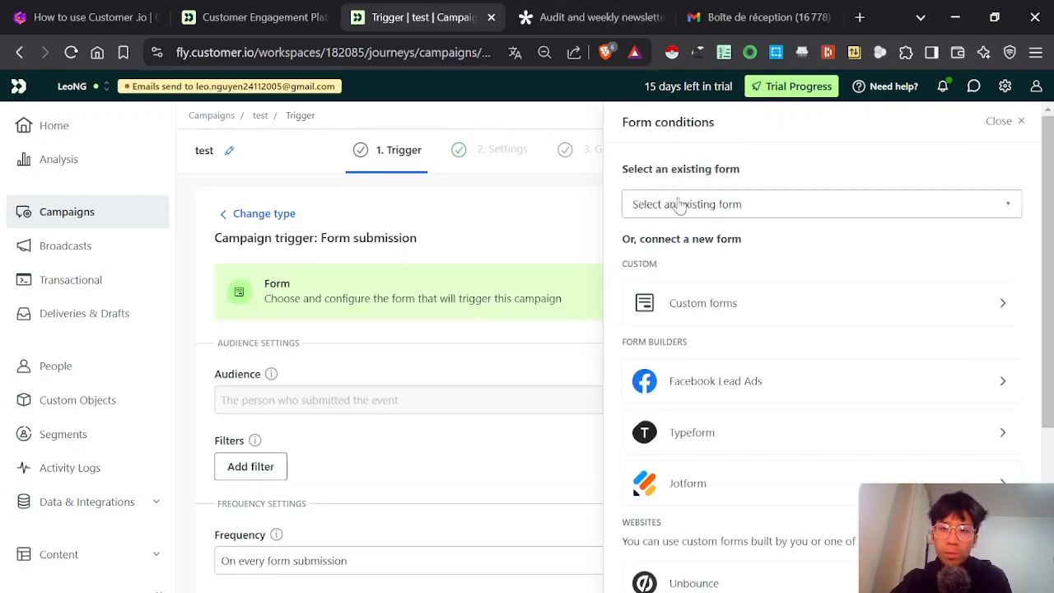
left_click(704, 297)
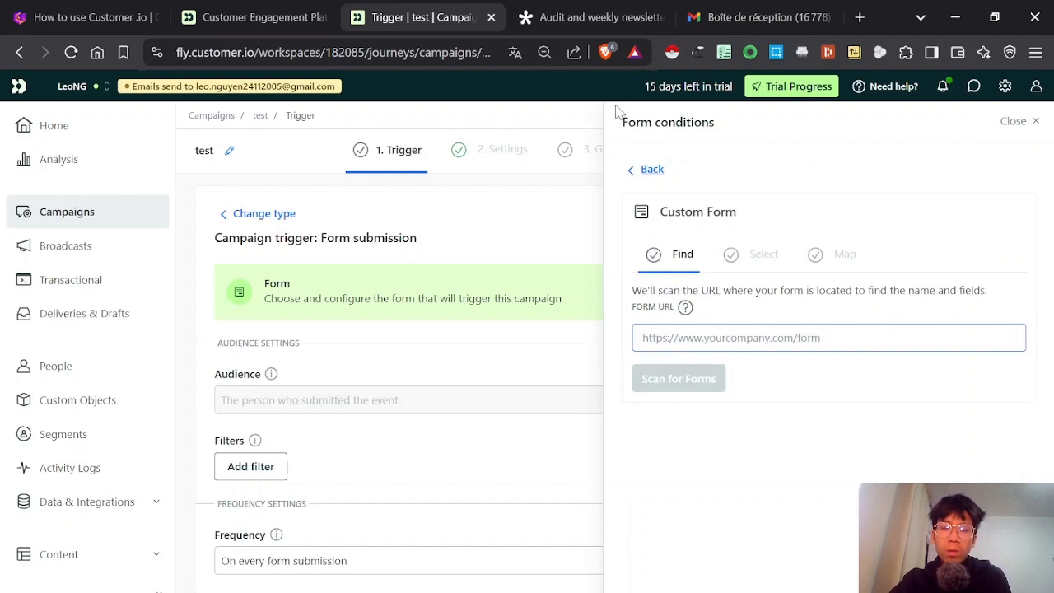
left_click(570, 10)
key("ctrl+a")
key("ctrl+c")
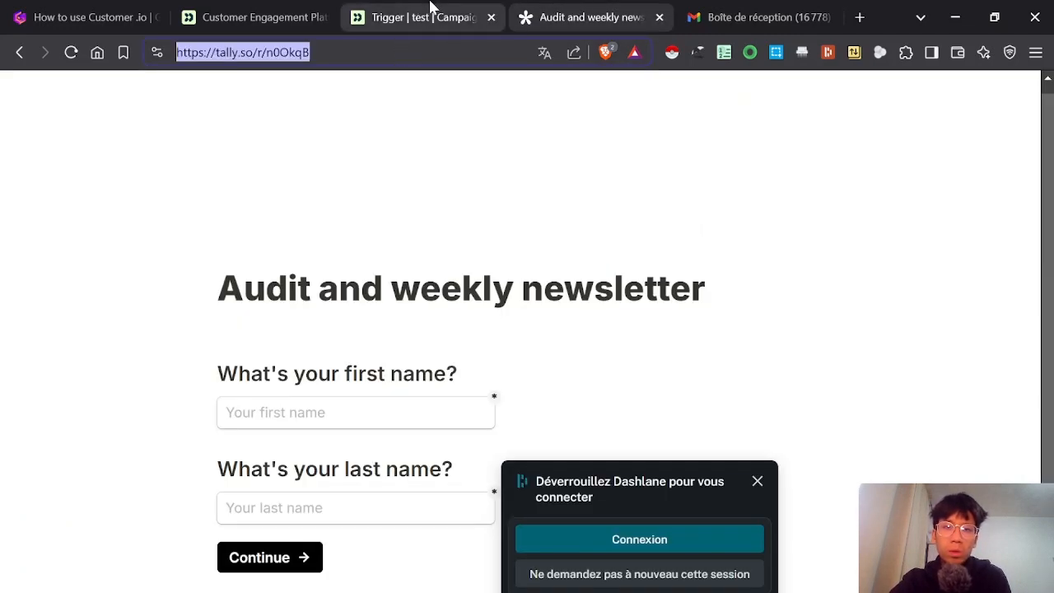
left_click(430, 11)
key("ctrl+v")
left_click(696, 378)
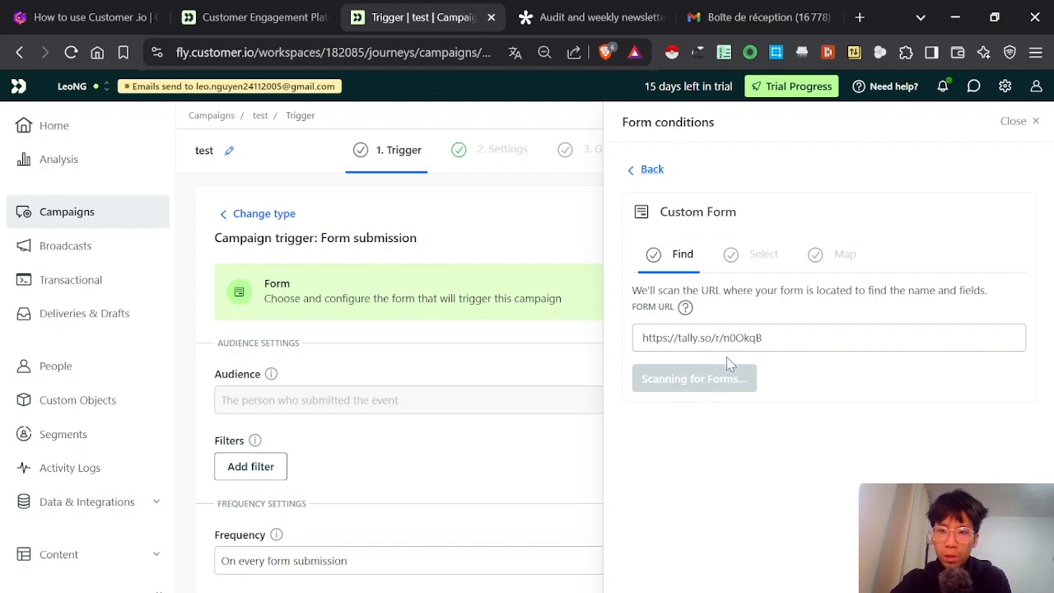
key("F12")
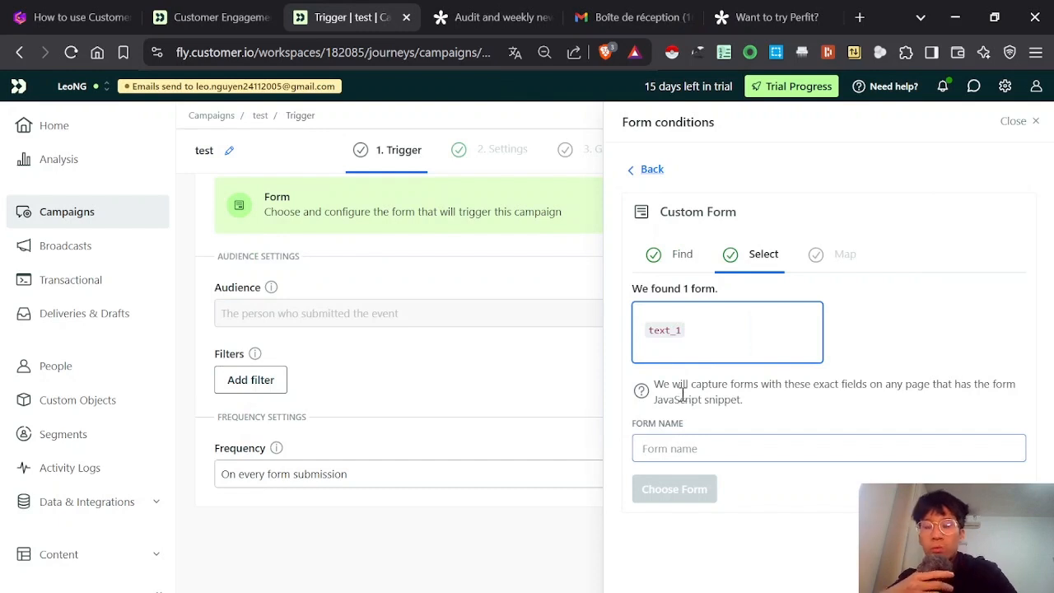
Check the "Want to try Perfit?" form's fields and choose the scanned form under the name "test".
left_click(778, 20)
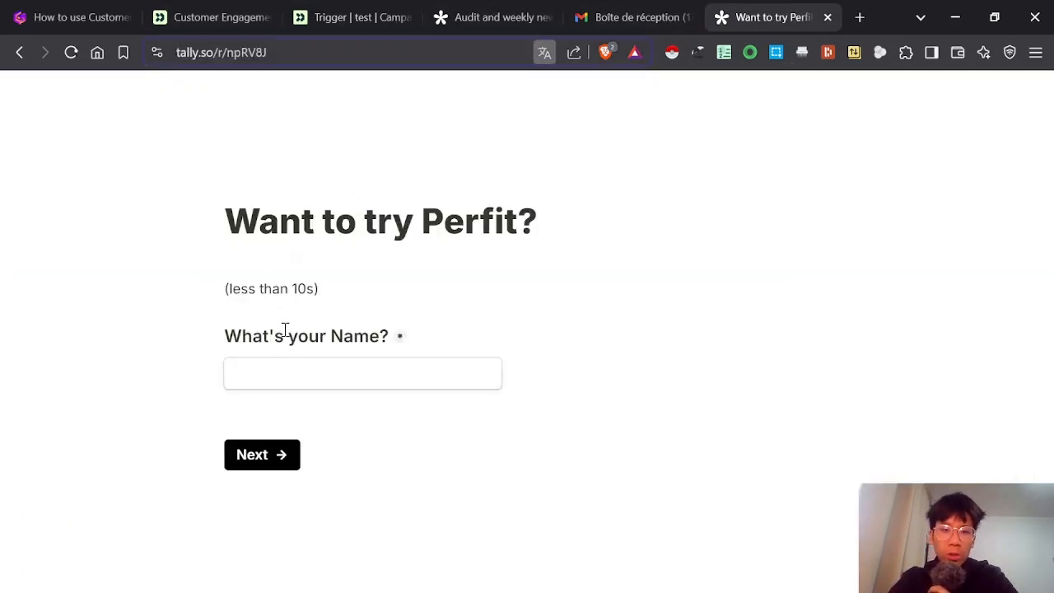
left_click(346, 10)
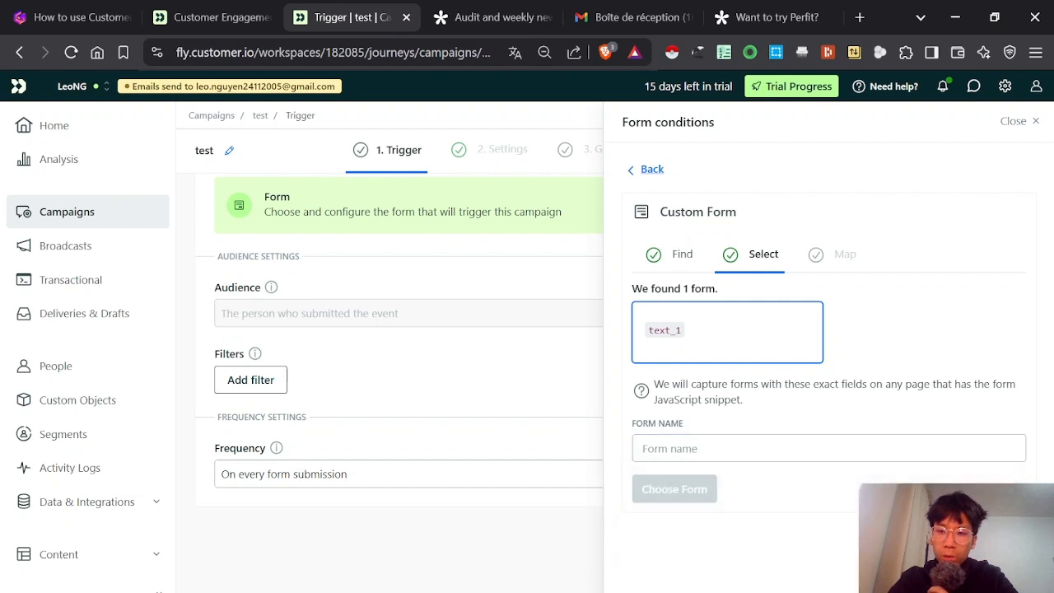
left_click(910, 444)
type("test")
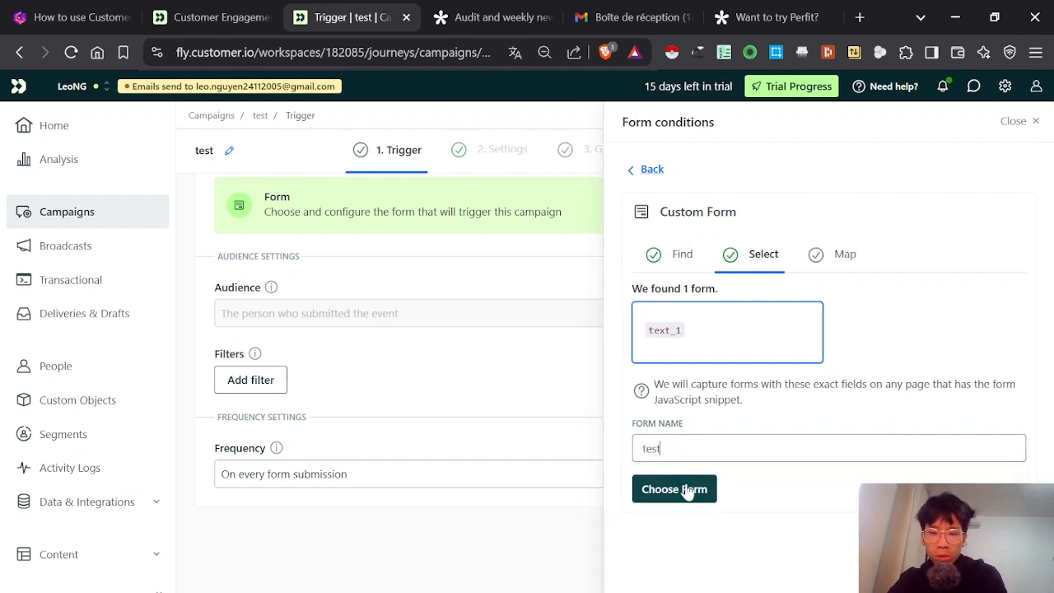
left_click(675, 489)
Map the form field text_1 to the person attribute email and set up the form.
left_click(950, 344)
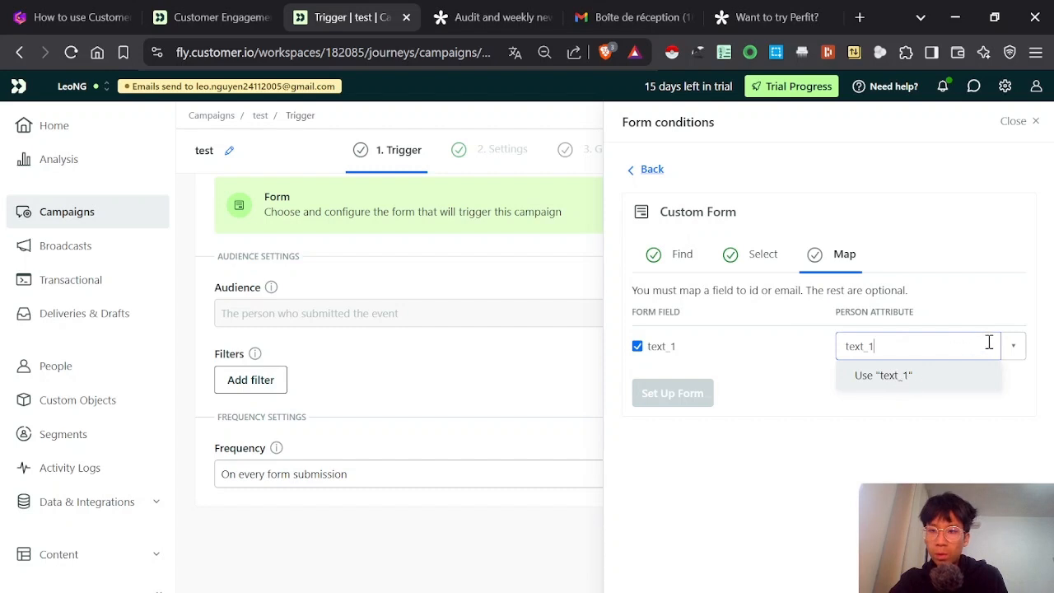
left_click(1014, 347)
left_click(915, 434)
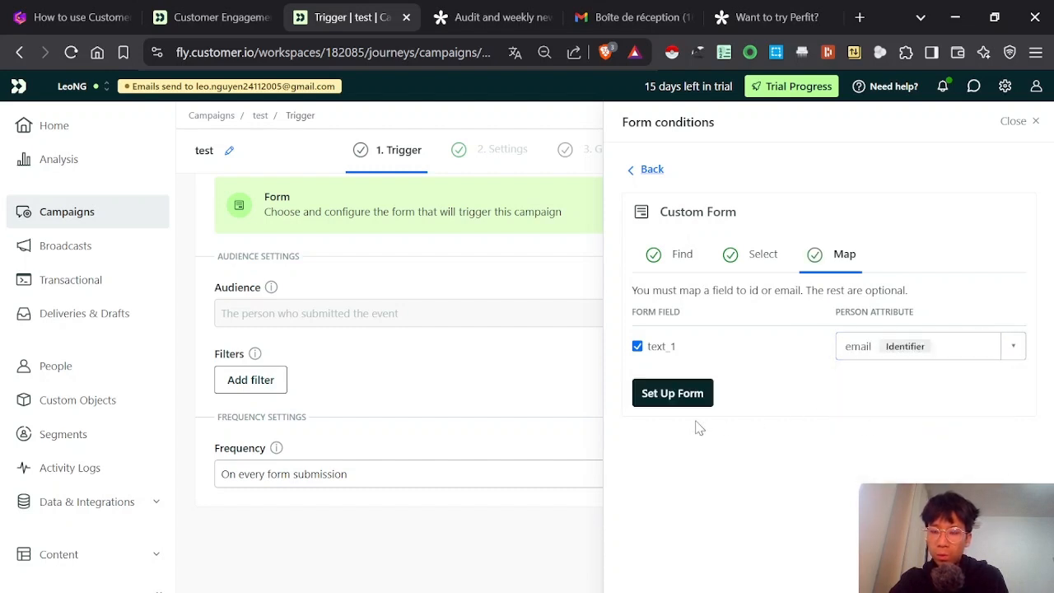
left_click(665, 394)
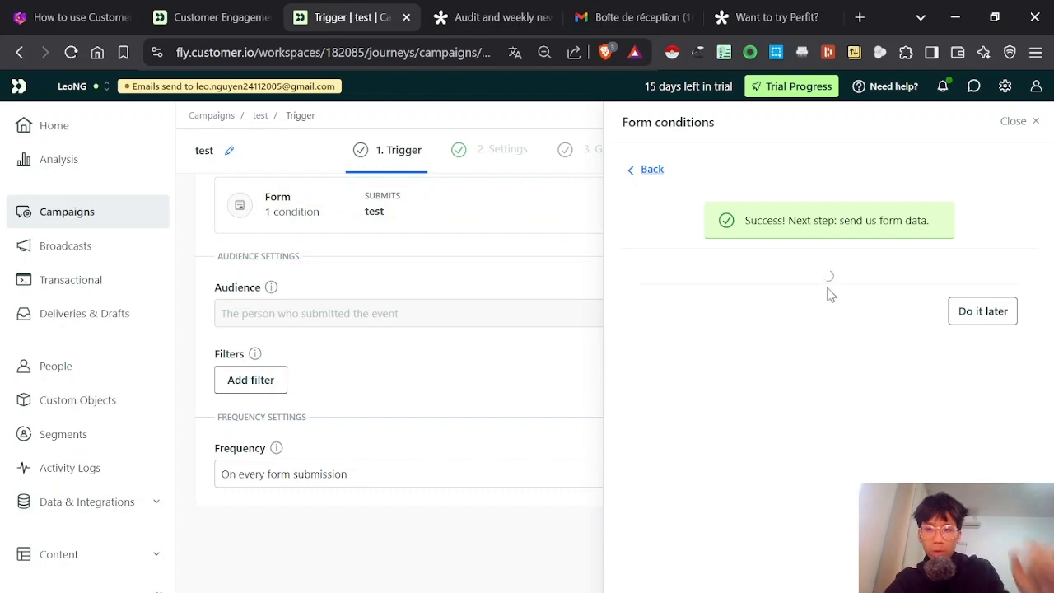
Review the form's JavaScript snippet, postpone its installation and close the form conditions.
scroll(895, 424, "down", 2)
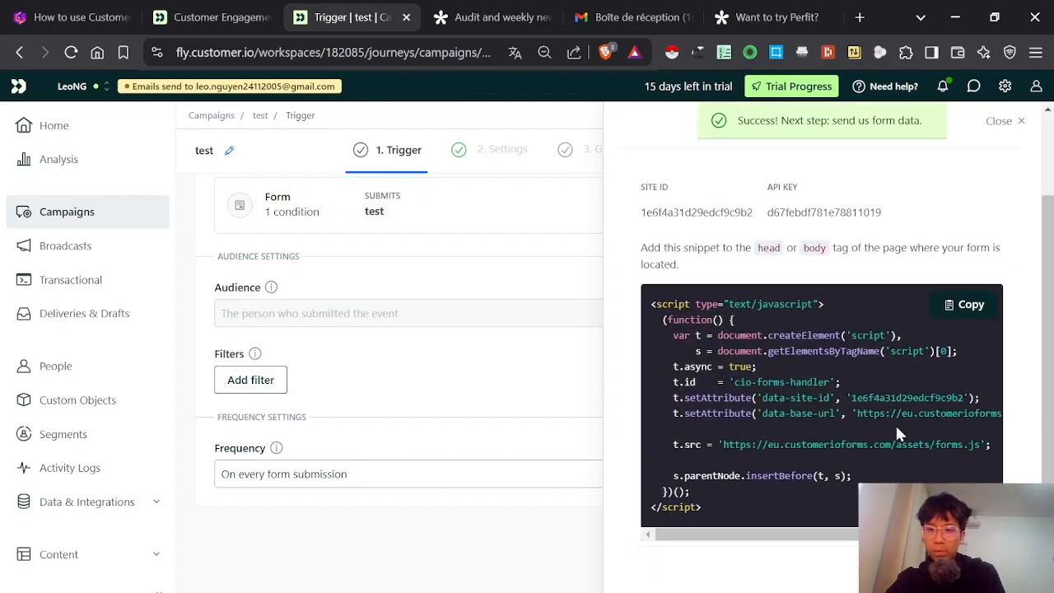
left_click(975, 570)
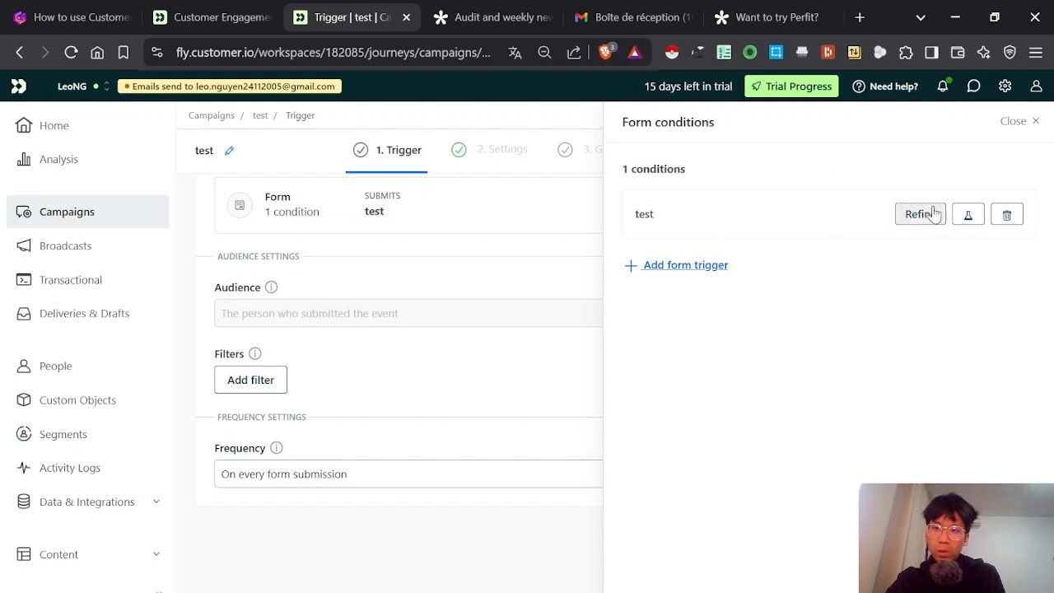
mouse_move(965, 219)
left_click(1029, 124)
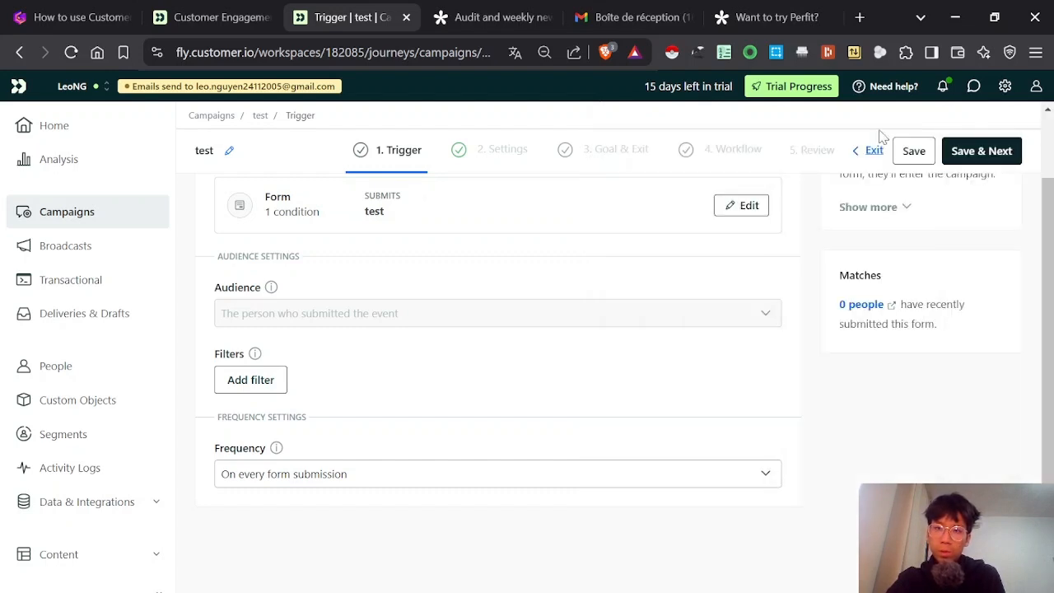
Save the form trigger and keep the campaign's subscription preference at All subscribed people.
left_click(914, 151)
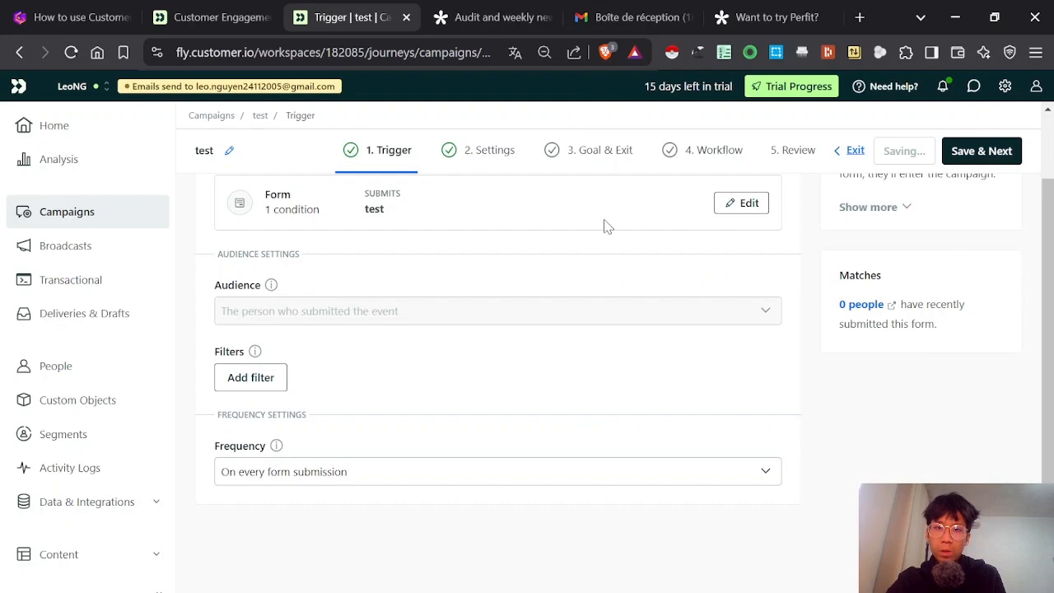
left_click(498, 159)
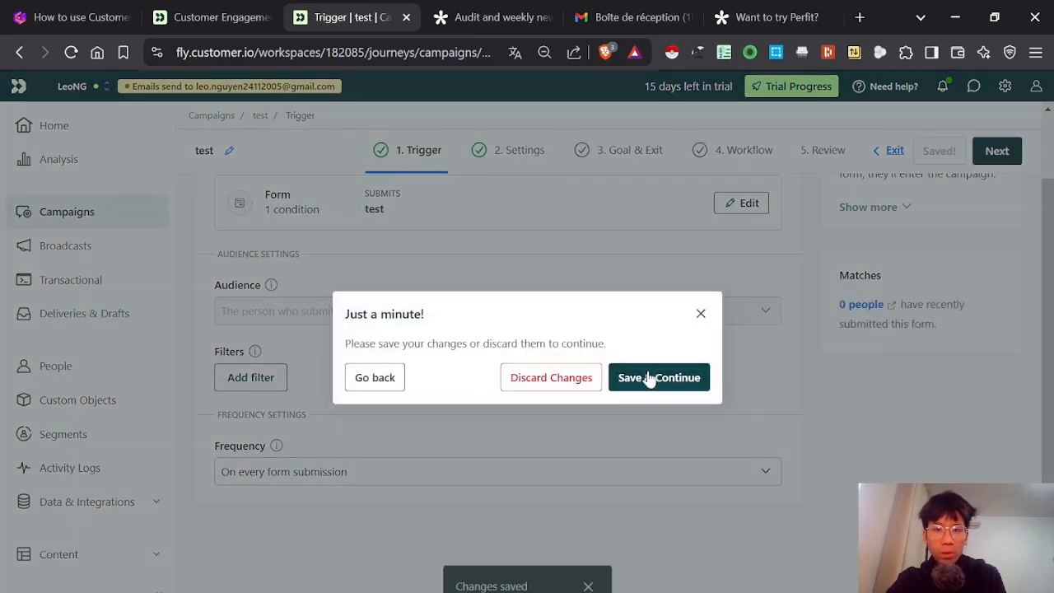
left_click(634, 365)
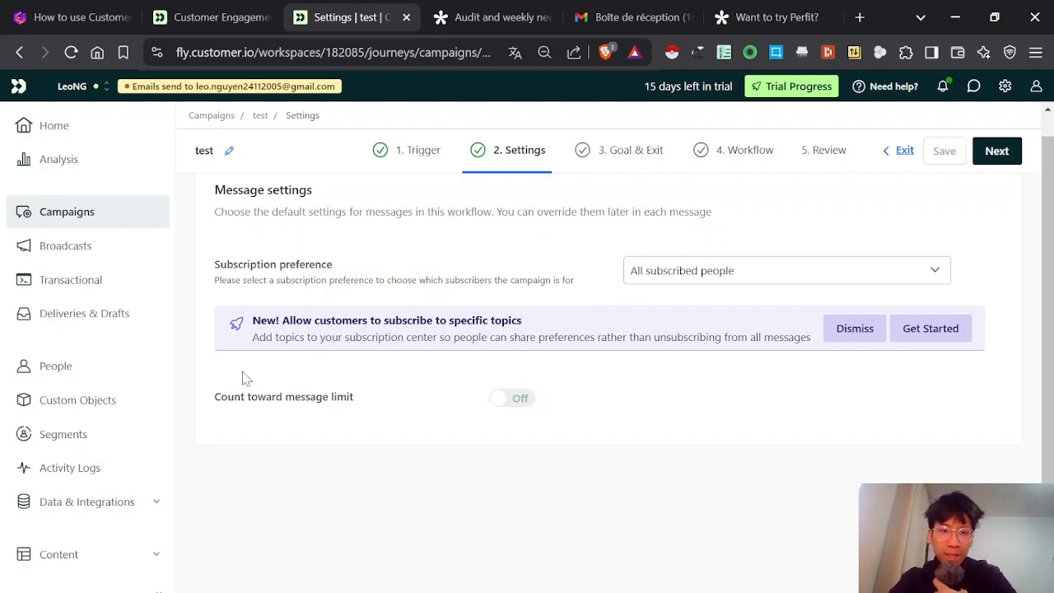
left_click(700, 280)
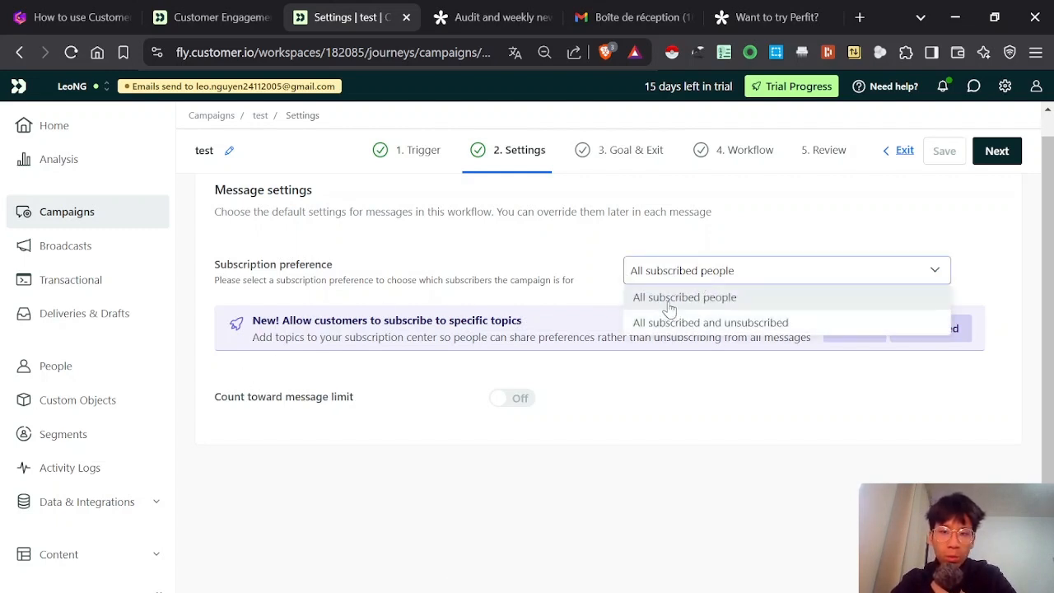
left_click(650, 272)
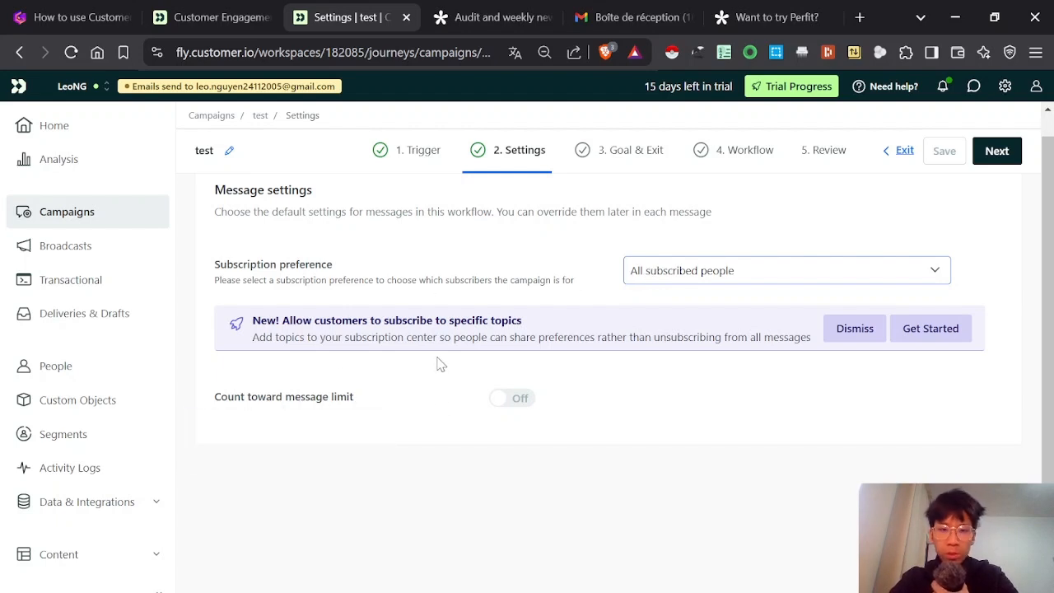
Examine the campaign's goal, conversion criteria and early exit options.
left_click(617, 149)
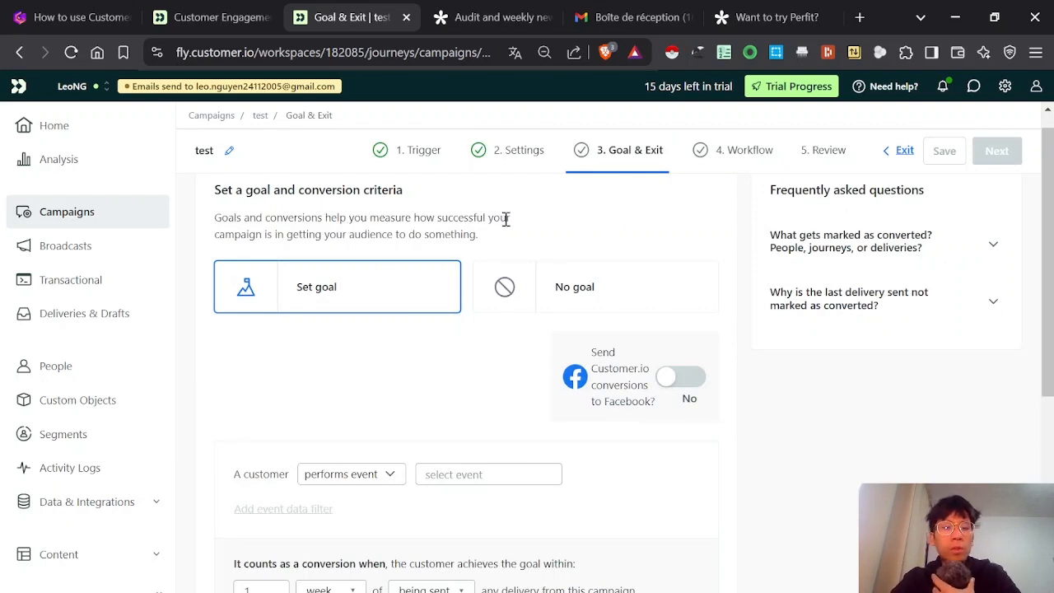
scroll(387, 329, "down", 3)
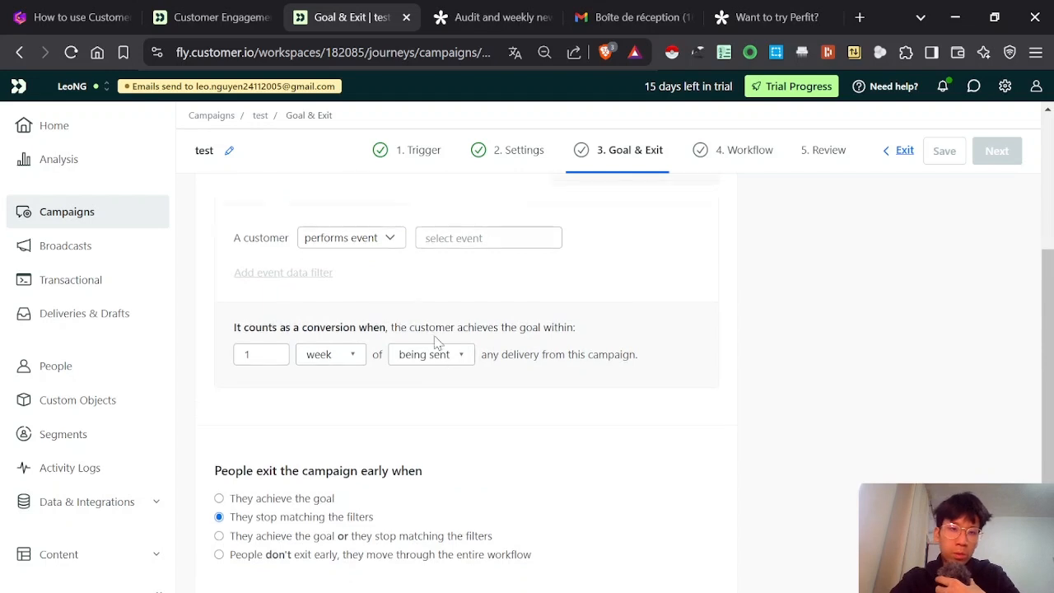
scroll(352, 323, "up", 2)
scroll(445, 379, "up", 1)
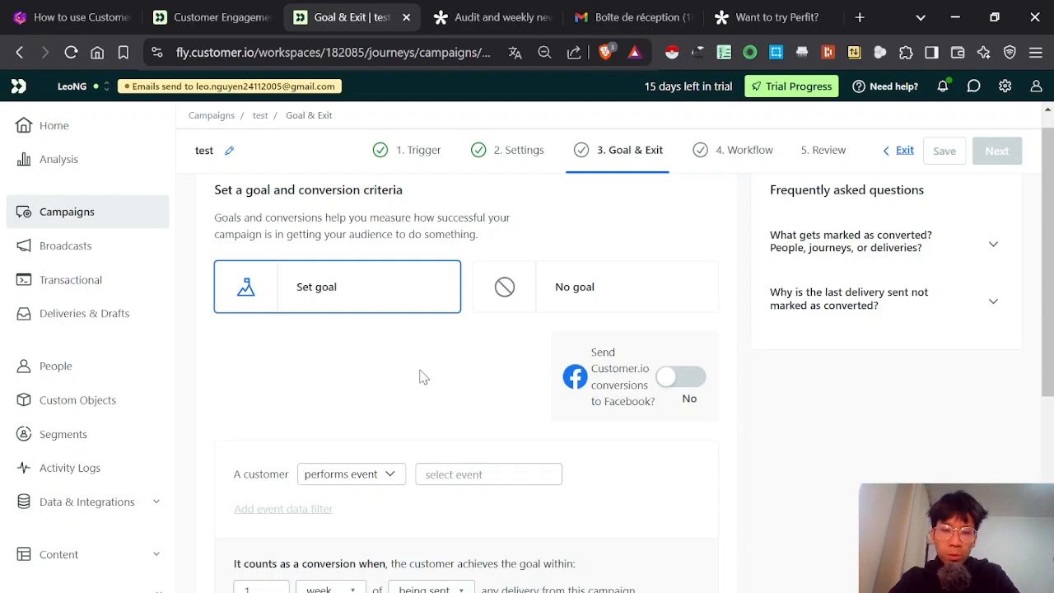
scroll(403, 367, "down", 3)
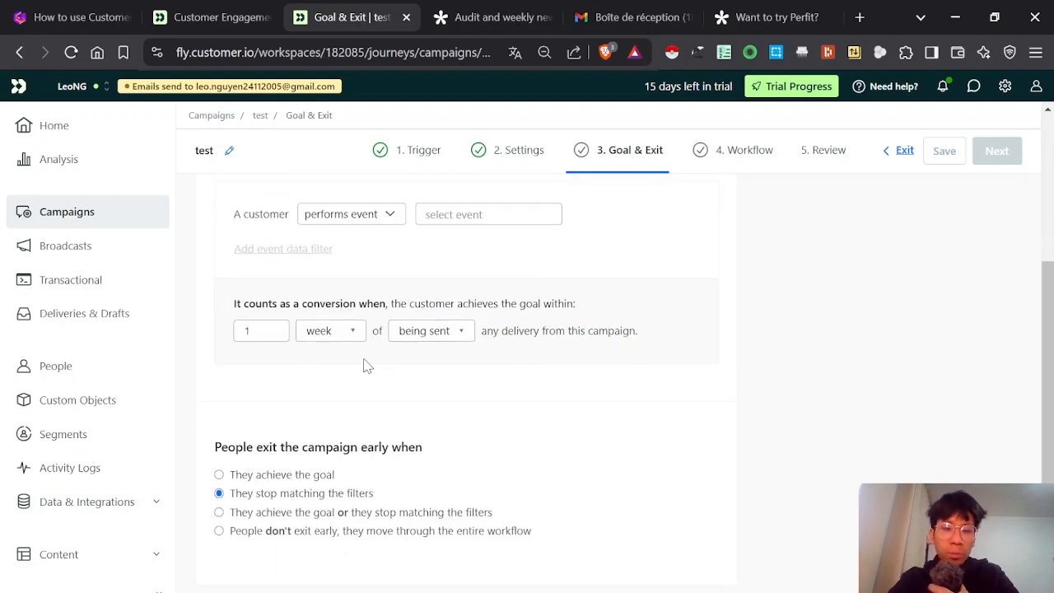
Add an Email block as the first block after the form trigger in the campaign's workflow.
left_click(733, 158)
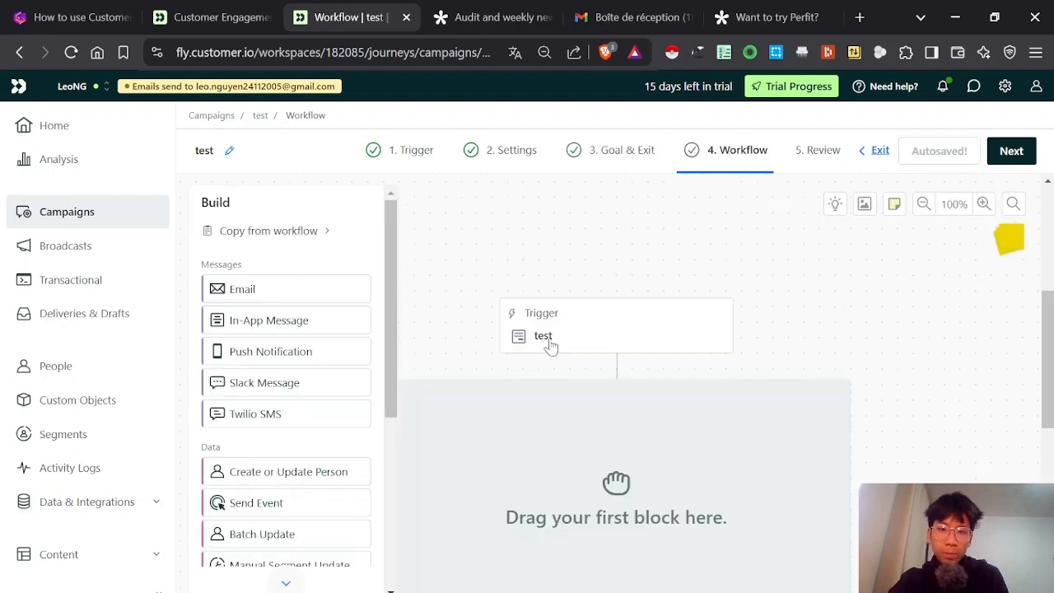
scroll(636, 329, "down", 3)
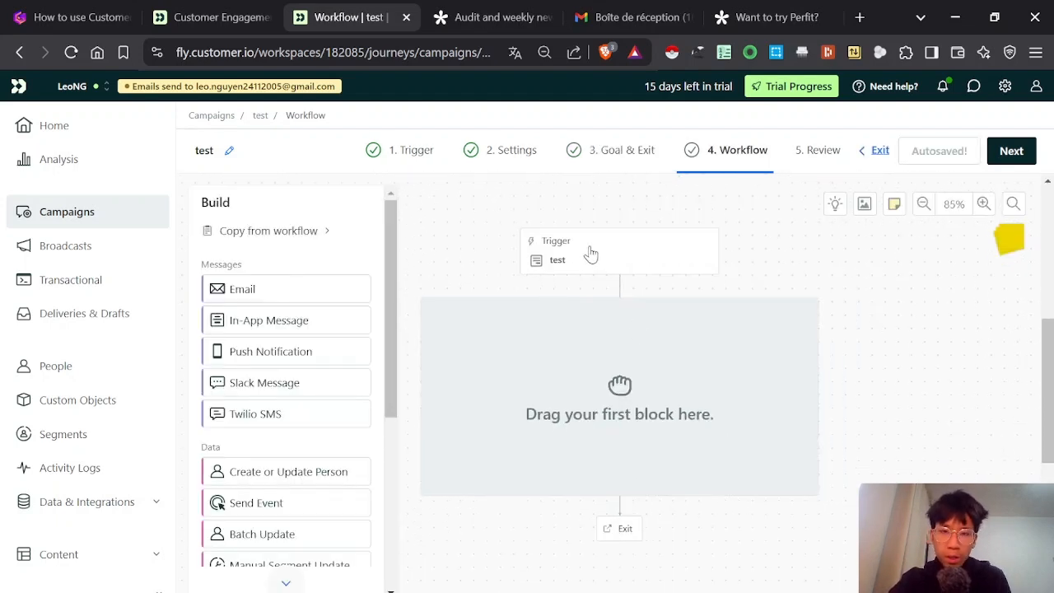
left_click_drag(339, 305, 566, 380)
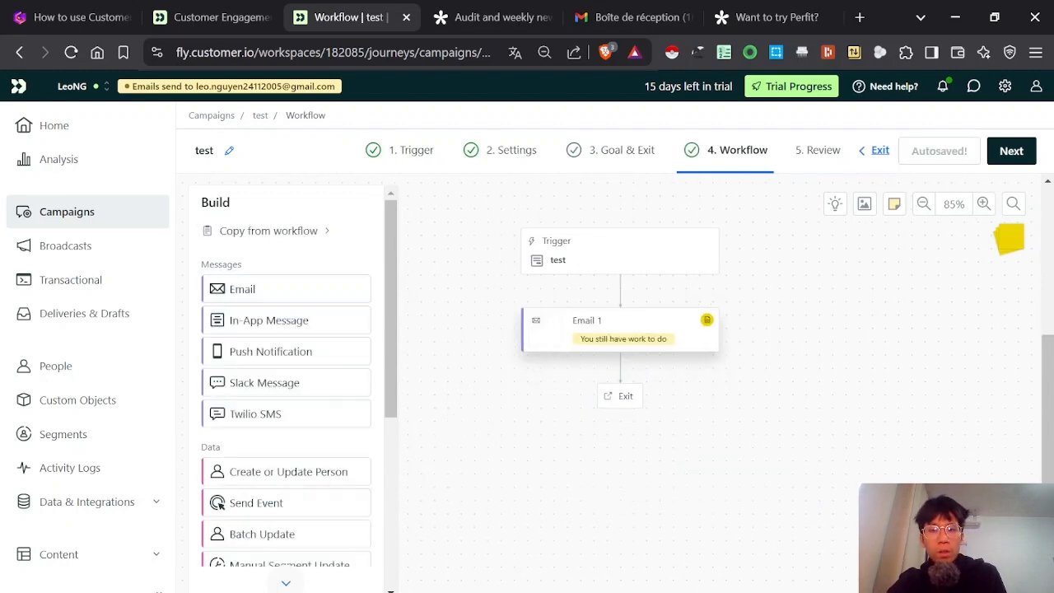
Rename the workflow's email block to "Email 1 test" and save the change to start adding its content.
left_click(650, 334)
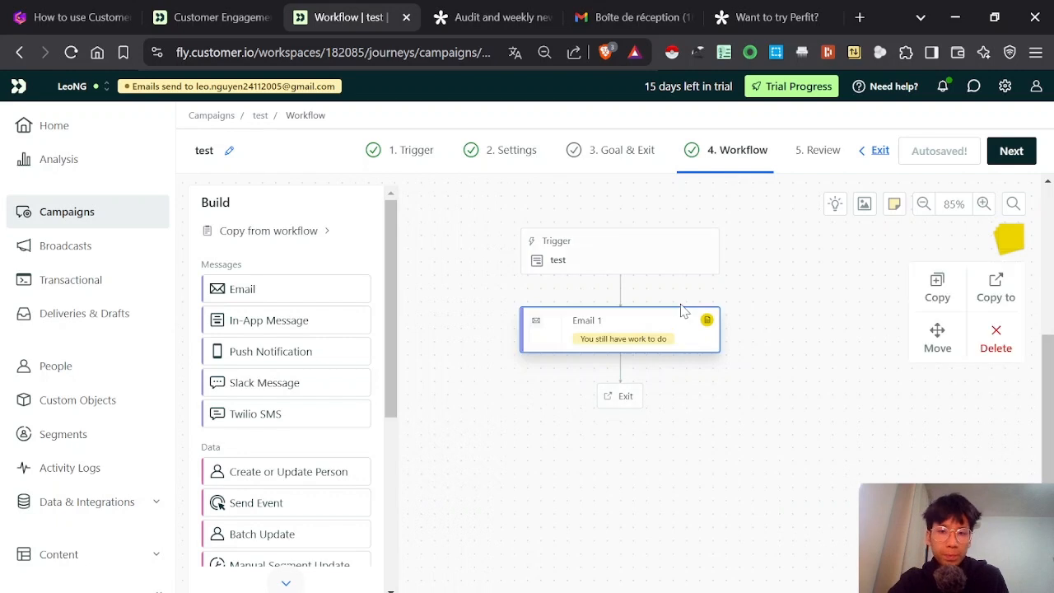
left_click(314, 239)
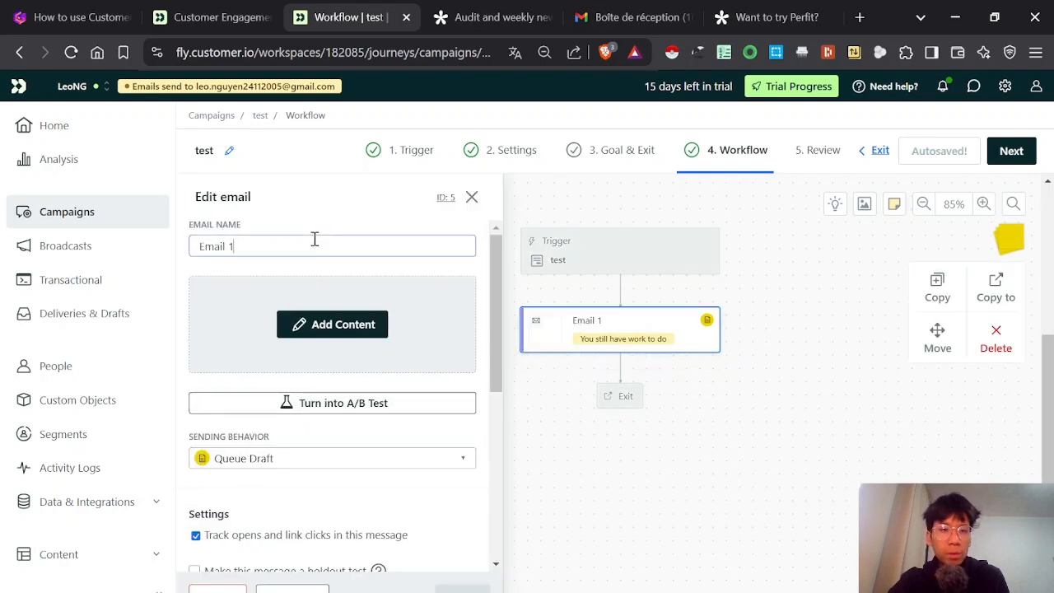
type("etst")
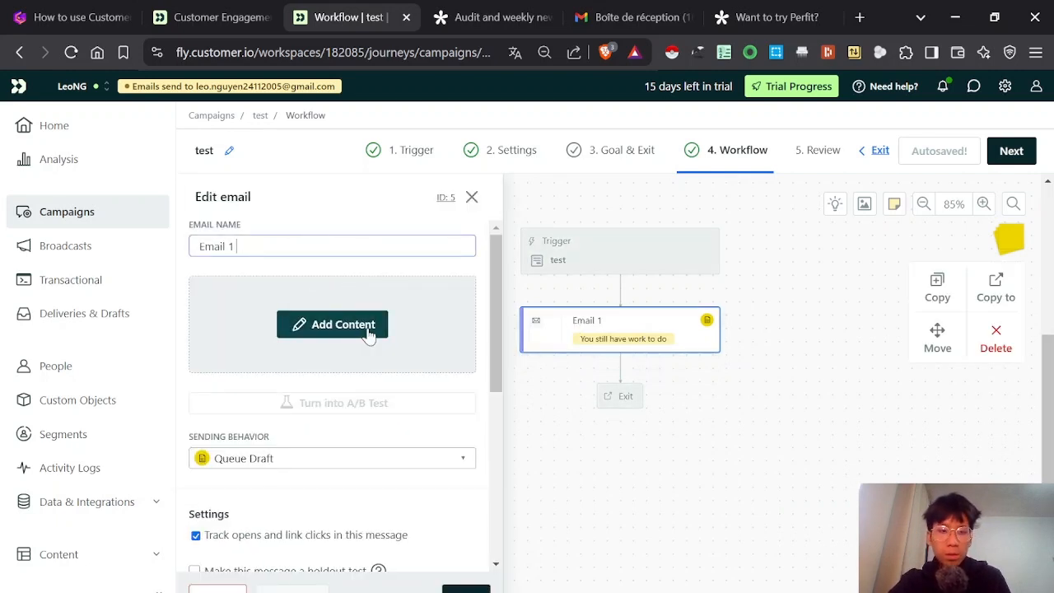
type("tes")
left_click(368, 334)
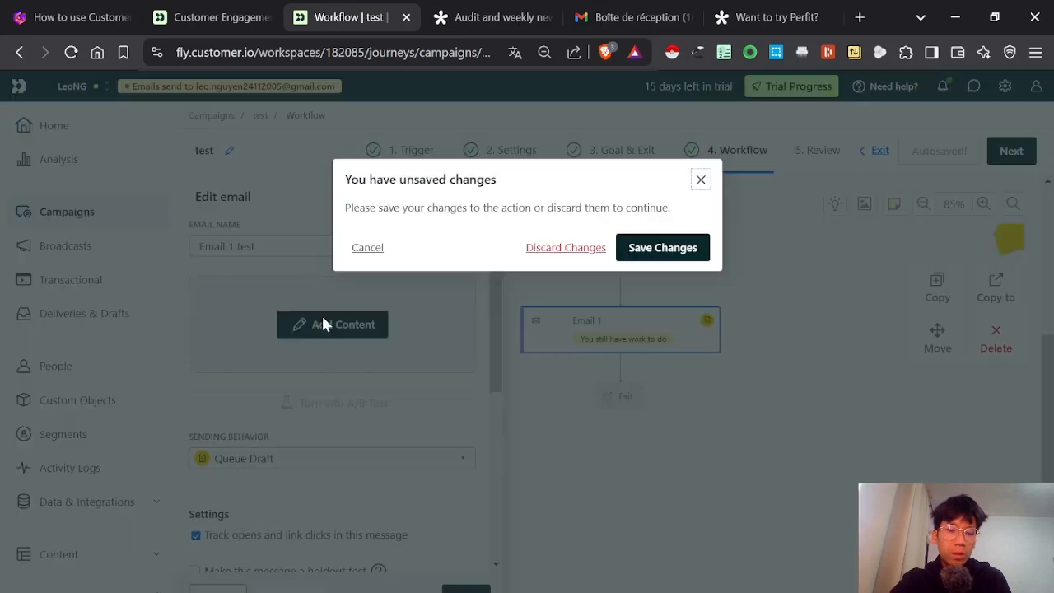
left_click(662, 249)
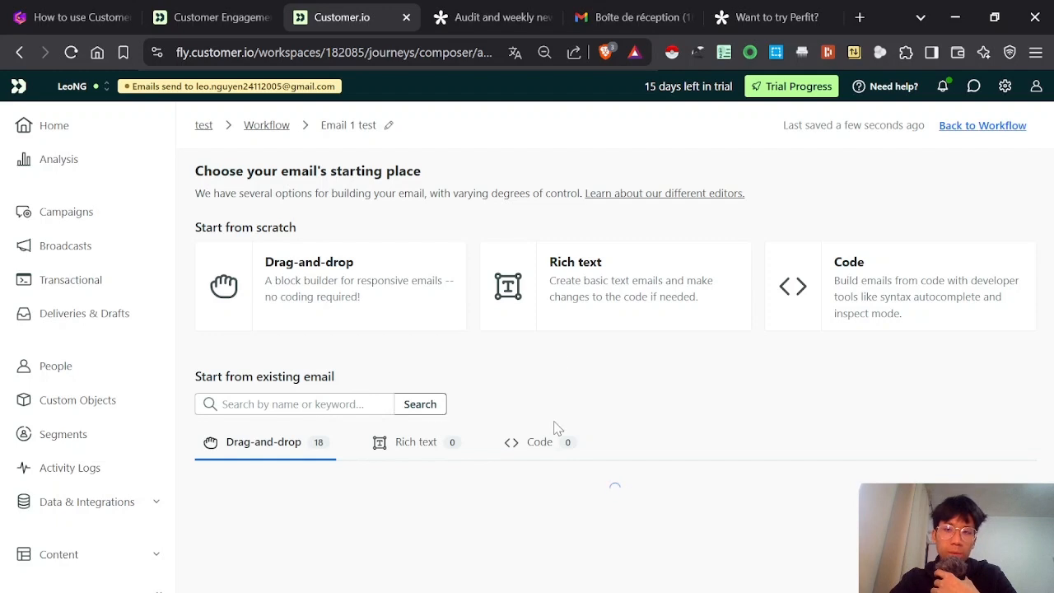
Create the email from the Newsletter Template and set its subject to "hello test".
scroll(494, 440, "down", 3)
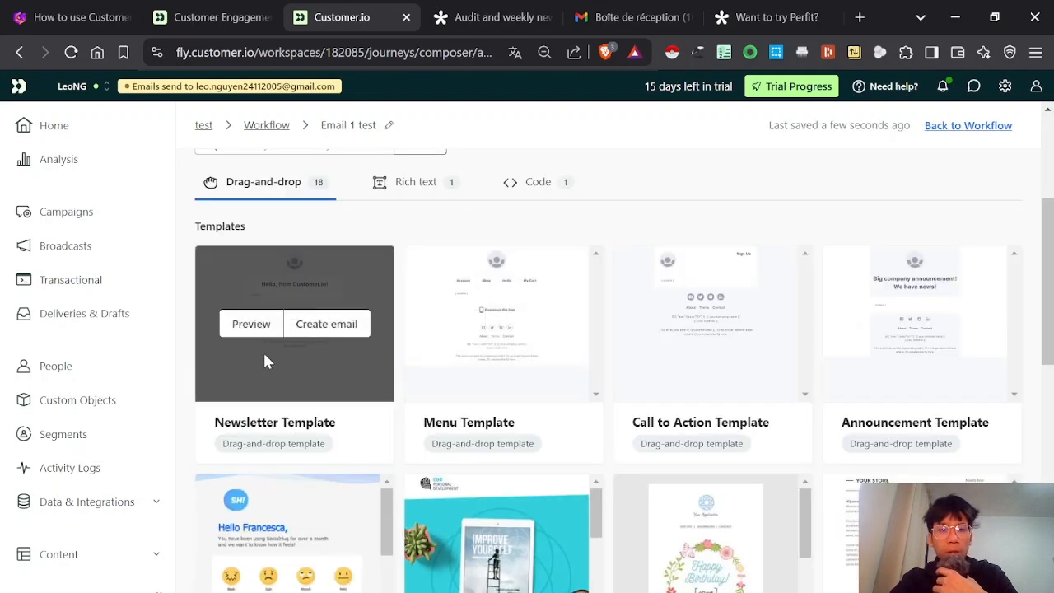
left_click(327, 323)
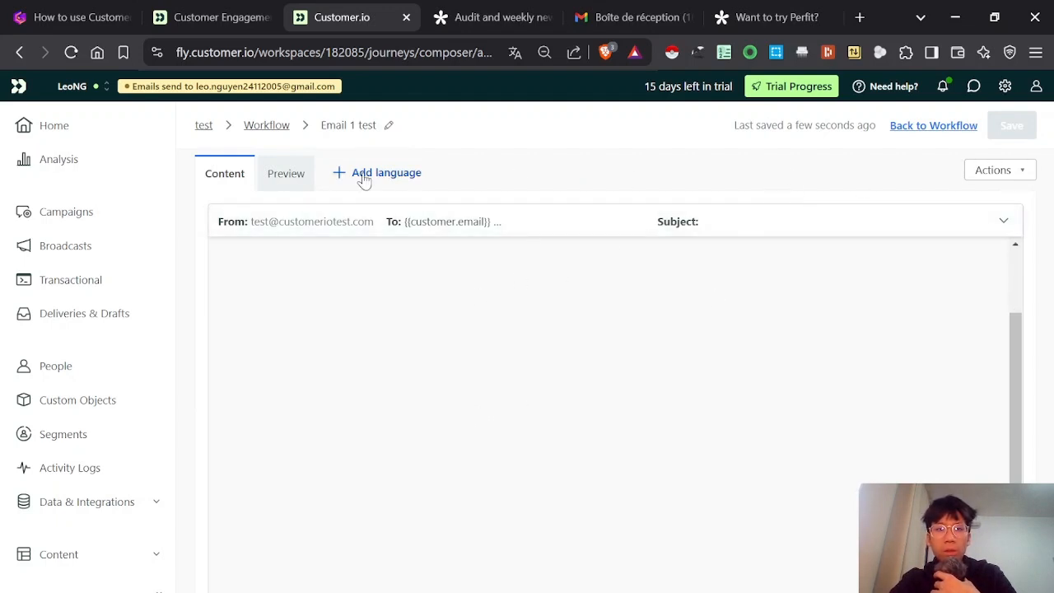
left_click(319, 216)
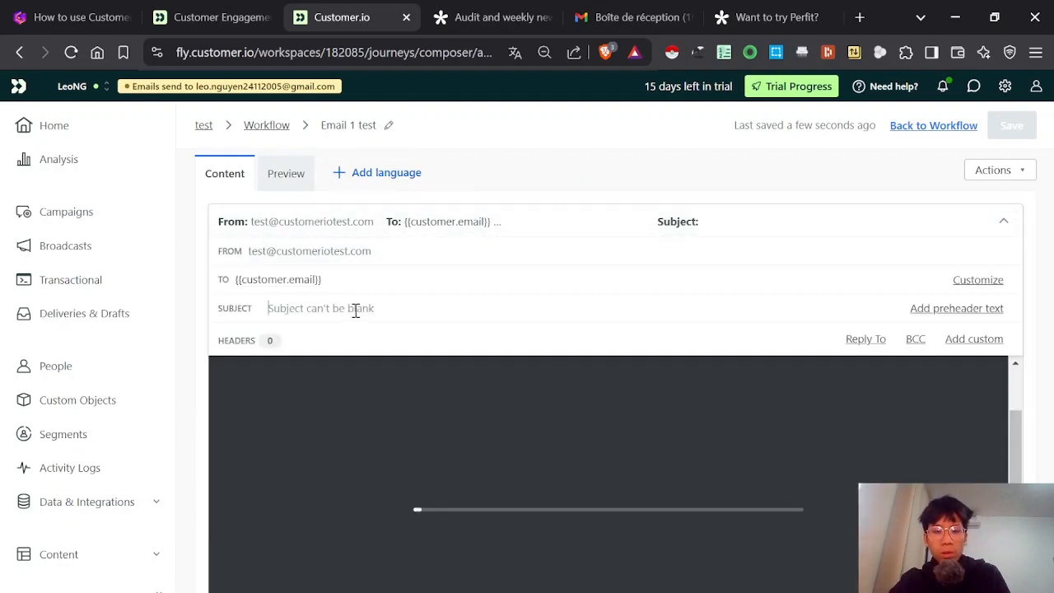
type("te")
key("ctrl+a")
type("hello")
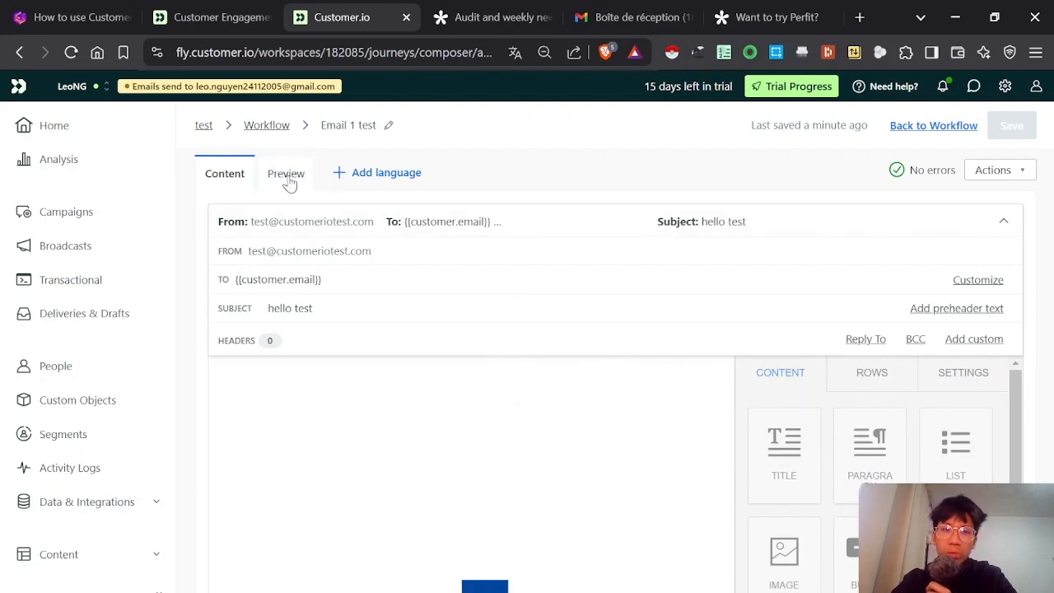
Look through the newsletter's layout from header to footer and save the email.
scroll(588, 468, "down", 3)
scroll(510, 455, "up", 3)
scroll(436, 452, "down", 3)
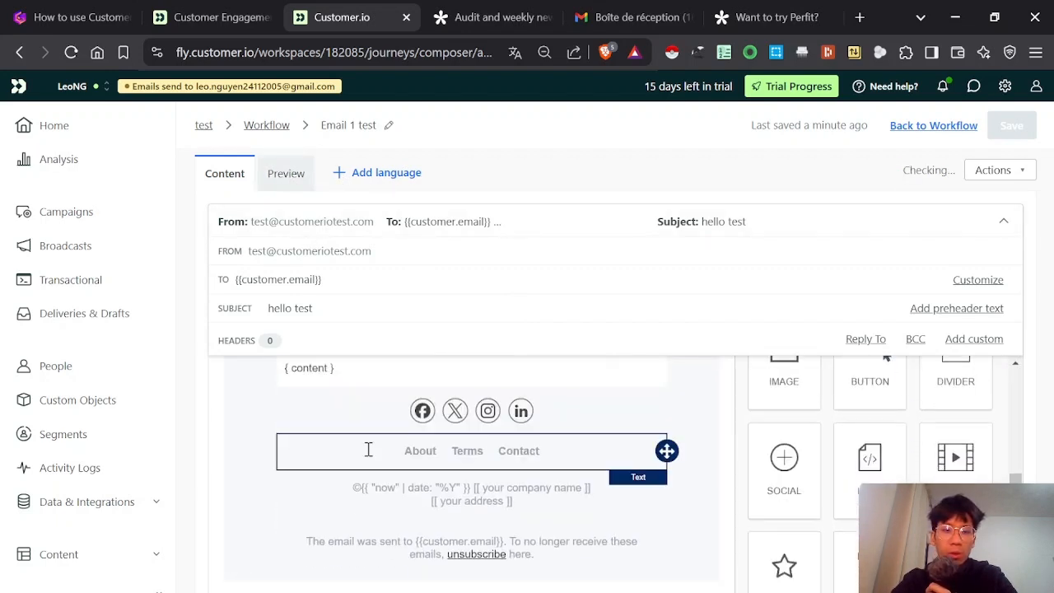
scroll(338, 444, "up", 2)
scroll(963, 461, "up", 2)
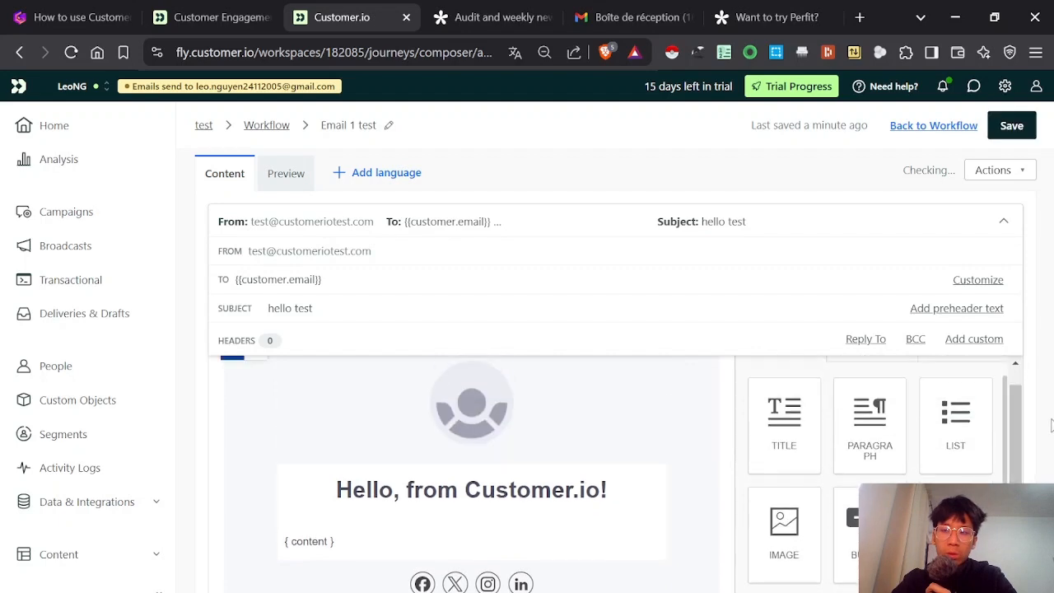
left_click(1011, 127)
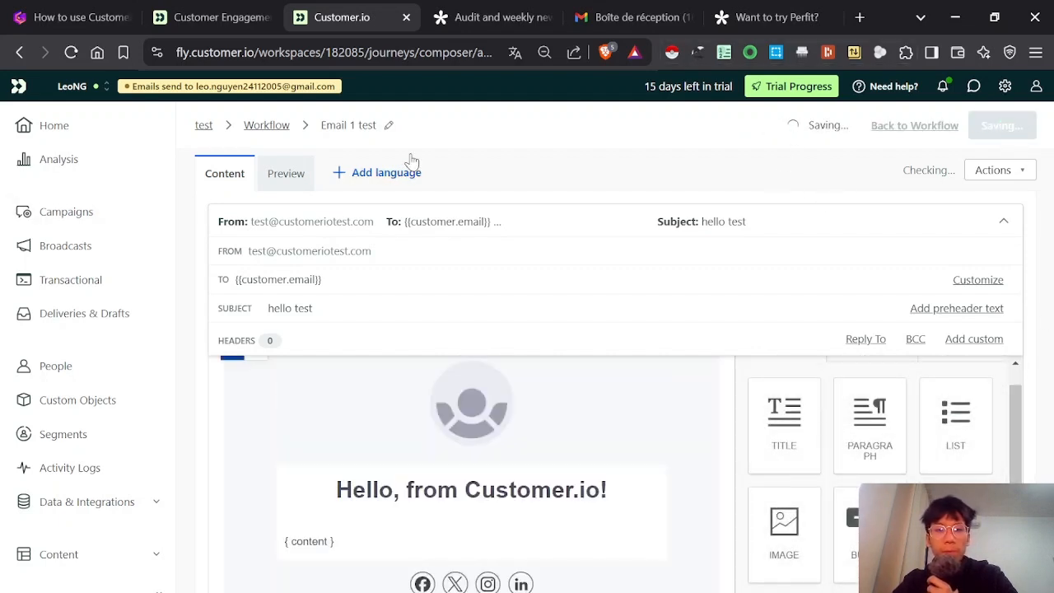
Send a test of the email to the account's address with [TEST] added to the subject.
left_click(1011, 170)
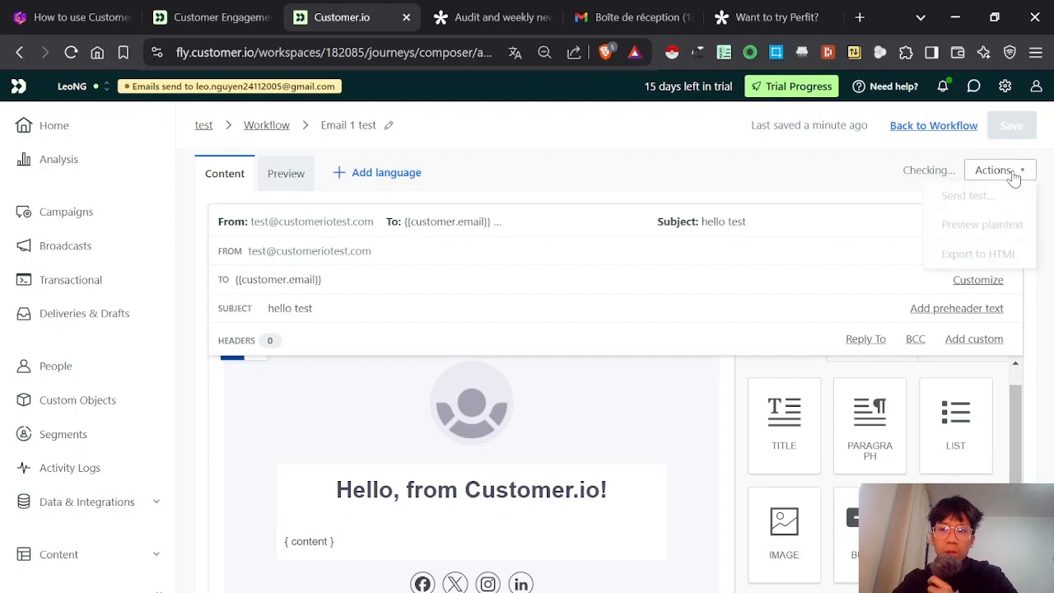
left_click(966, 196)
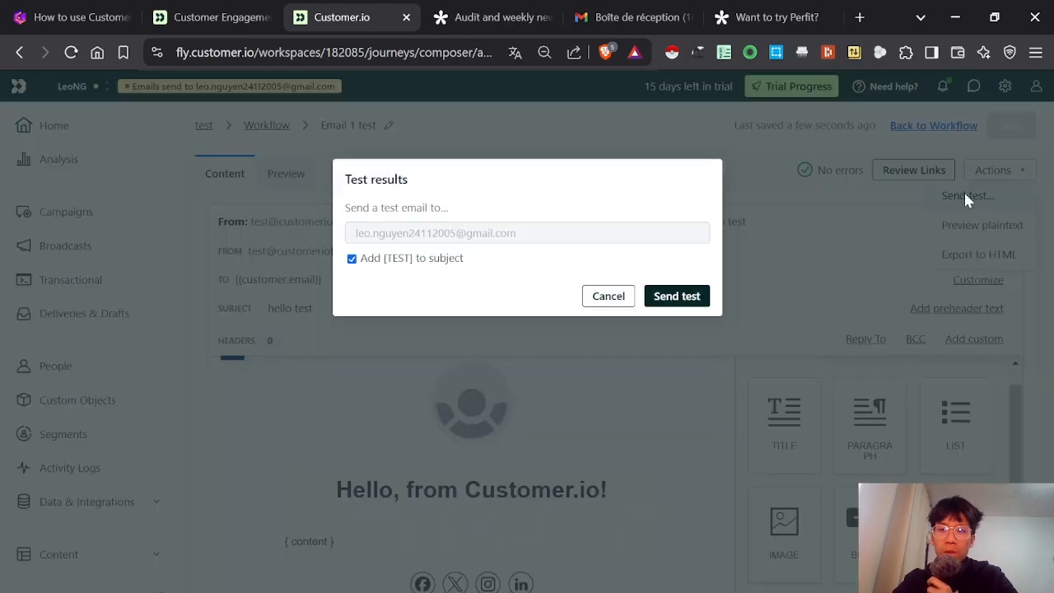
left_click(697, 296)
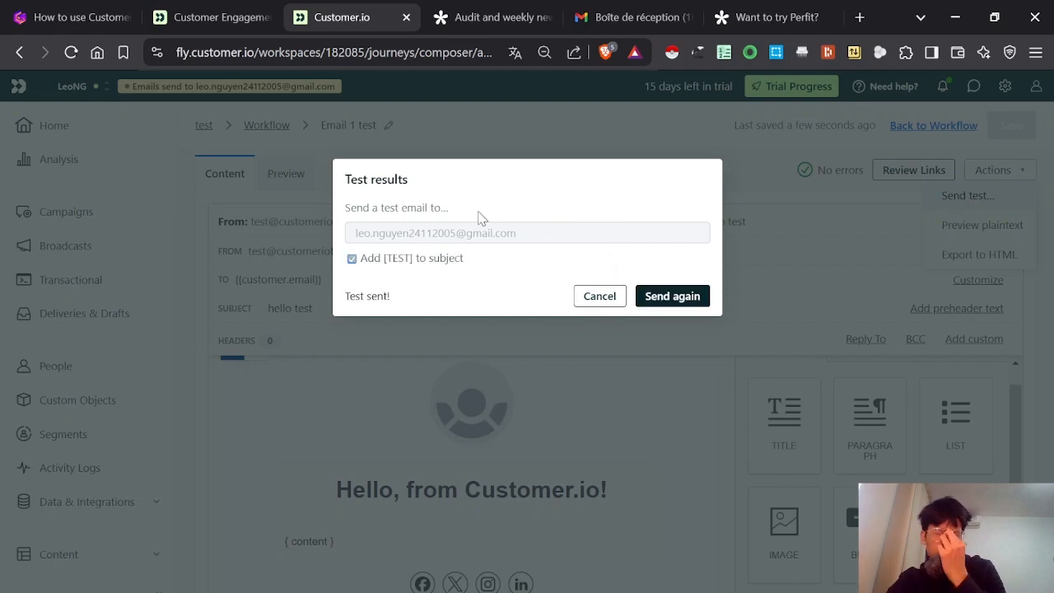
left_click(833, 189)
Switch to Gmail, refresh the inbox and examine the "[TEST] hello test" email.
left_click(609, 11)
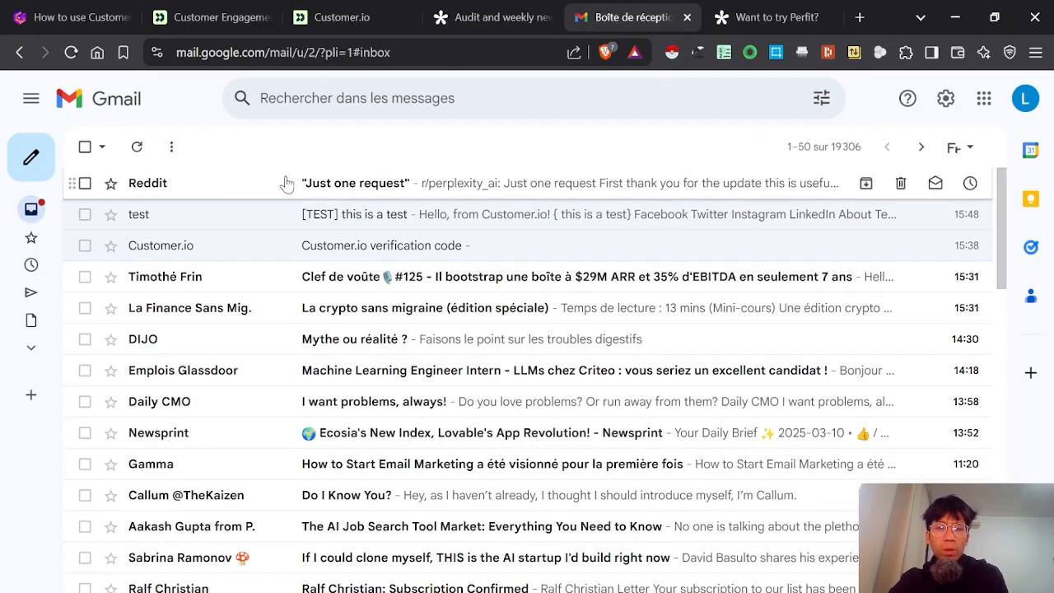
left_click(134, 147)
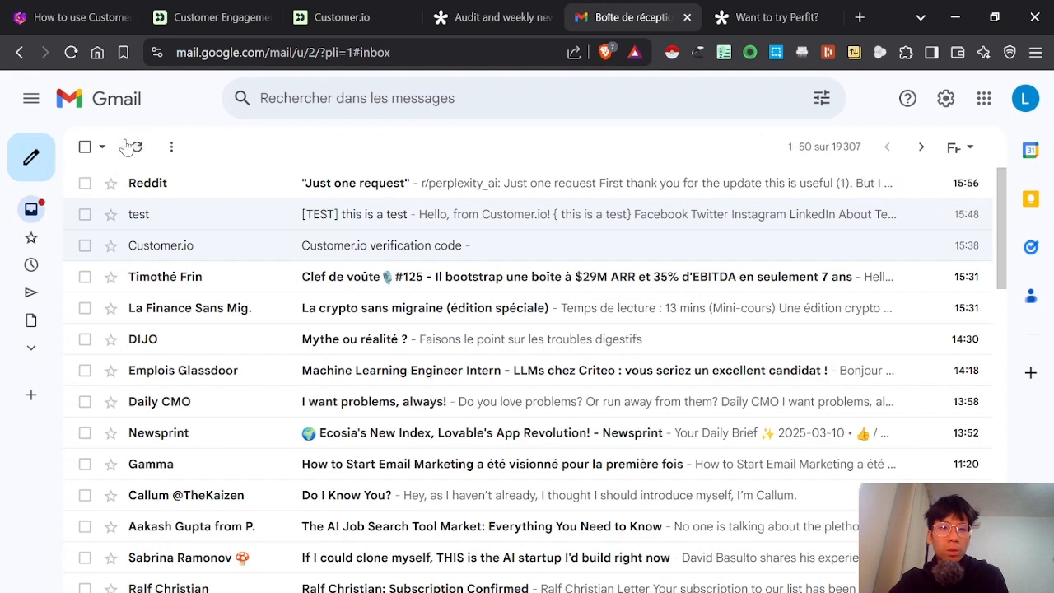
left_click(135, 147)
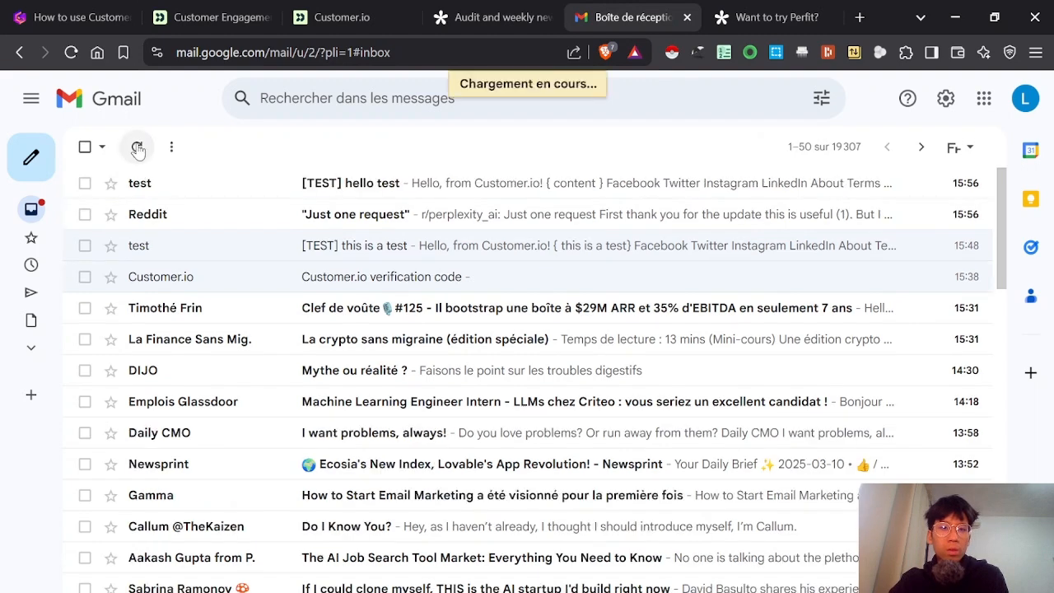
left_click(477, 188)
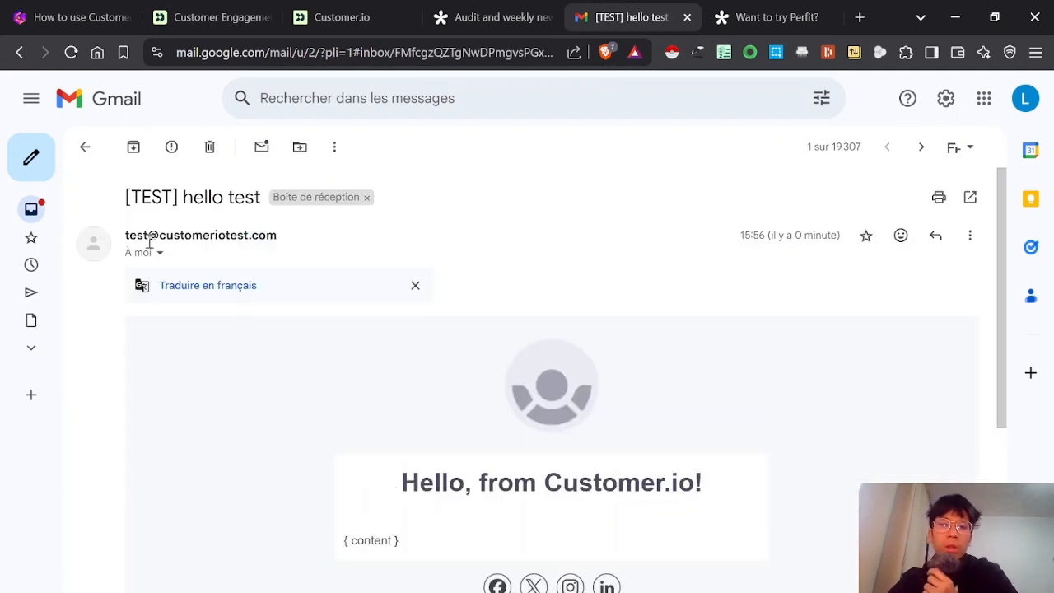
scroll(514, 400, "down", 2)
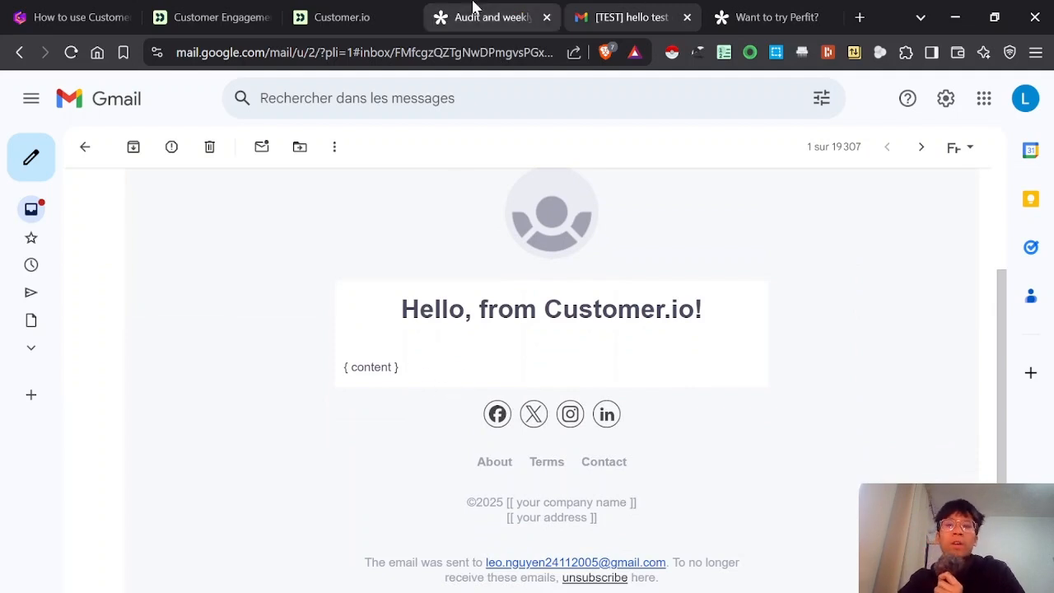
Return to Customer.io and review the campaign's trigger, settings, and goal and exit summary.
left_click(379, 10)
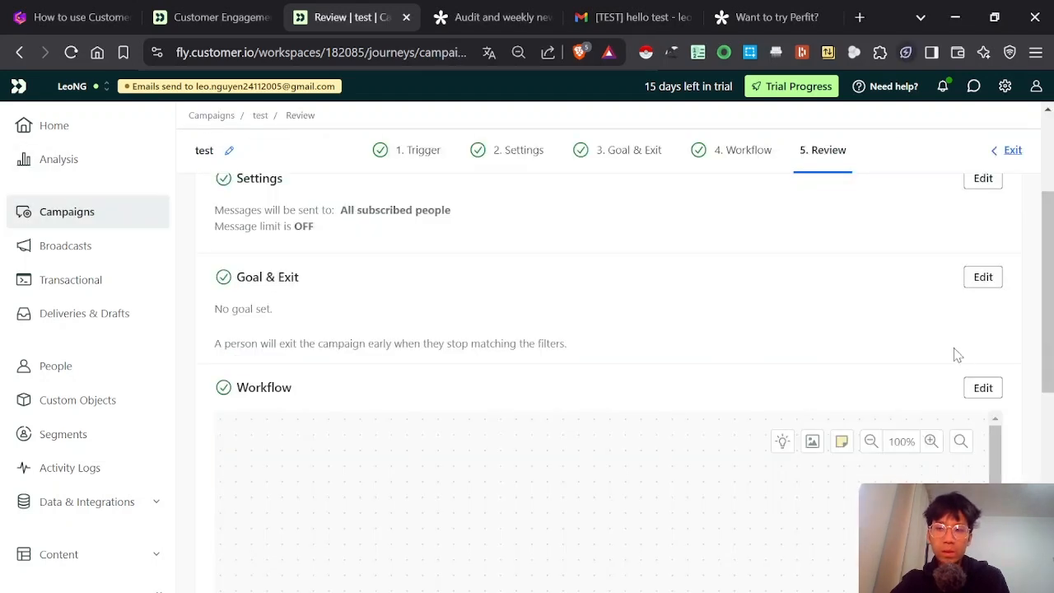
scroll(906, 238, "up", 2)
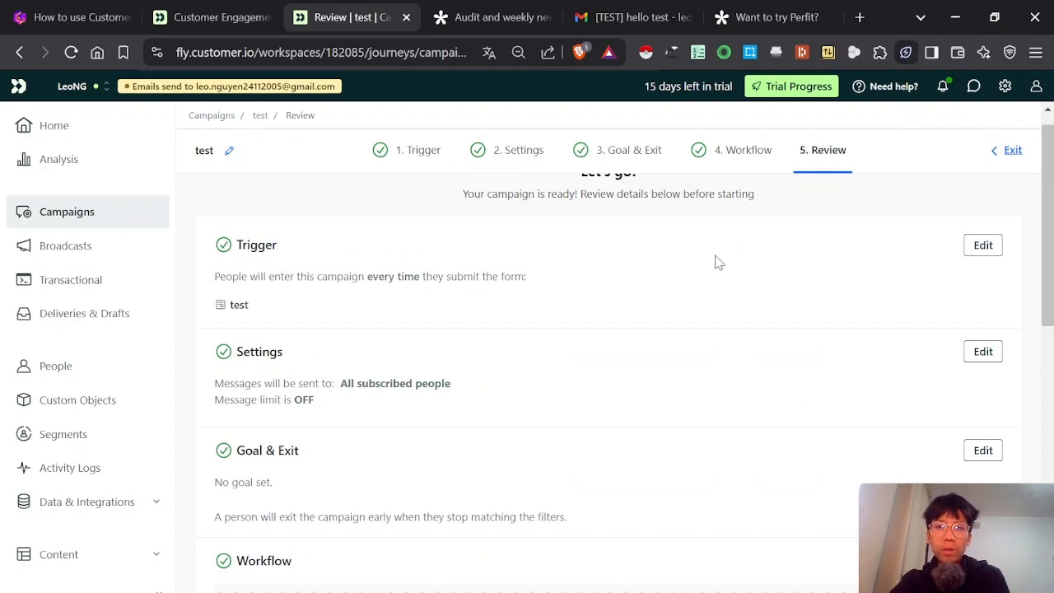
scroll(717, 261, "up", 1)
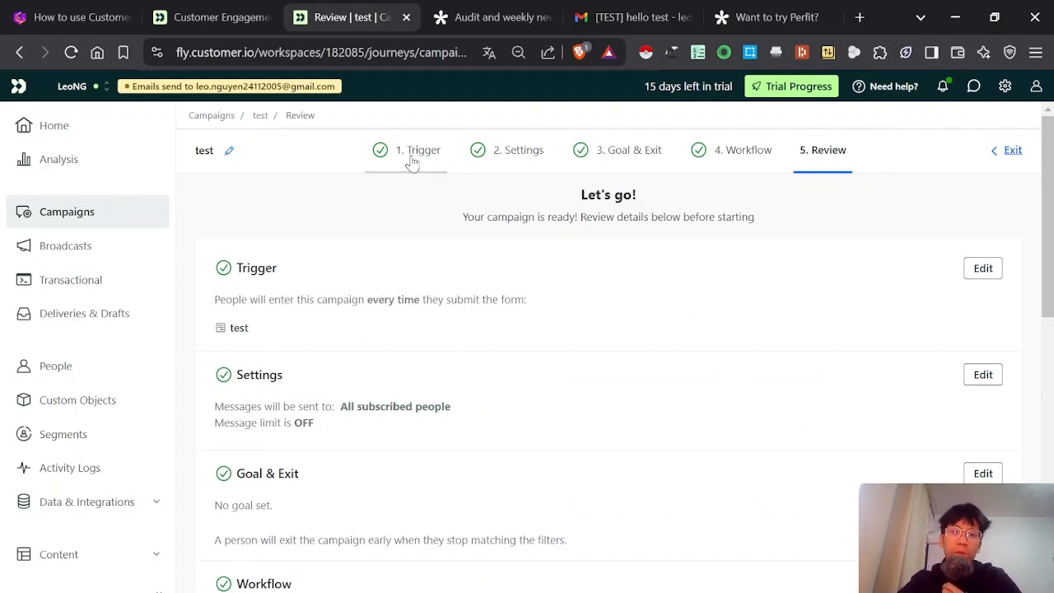
Start the "test" campaign from the end of its review page and show the campaign overview.
scroll(414, 344, "down", 3)
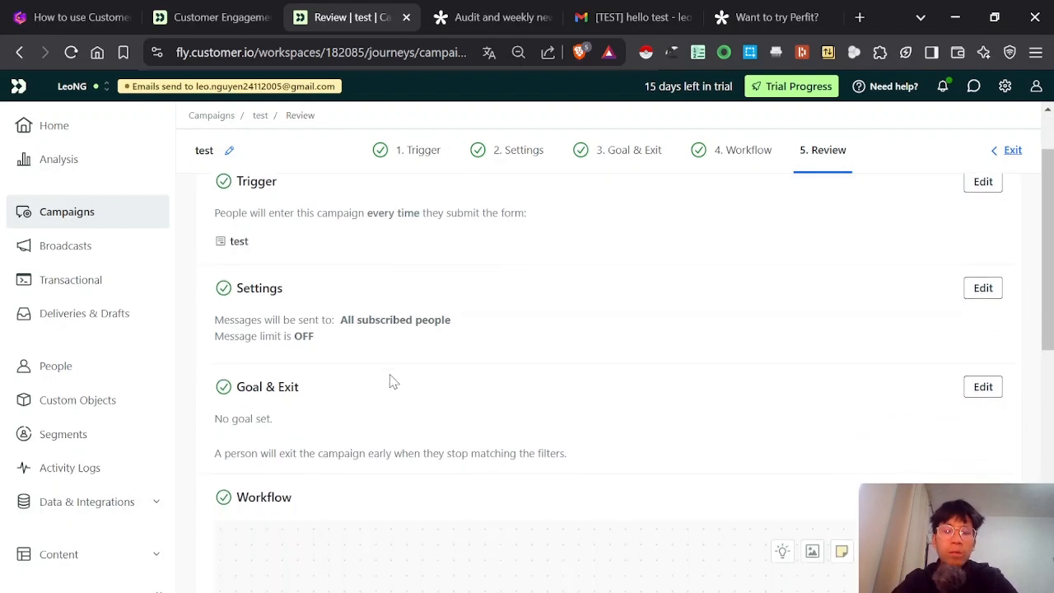
scroll(576, 345, "down", 5)
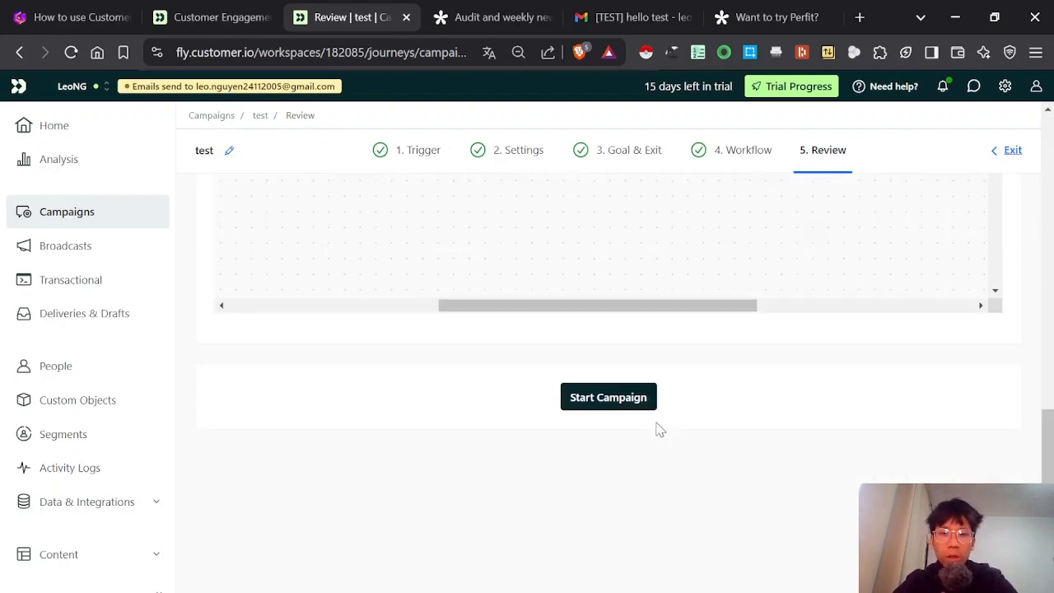
left_click(622, 400)
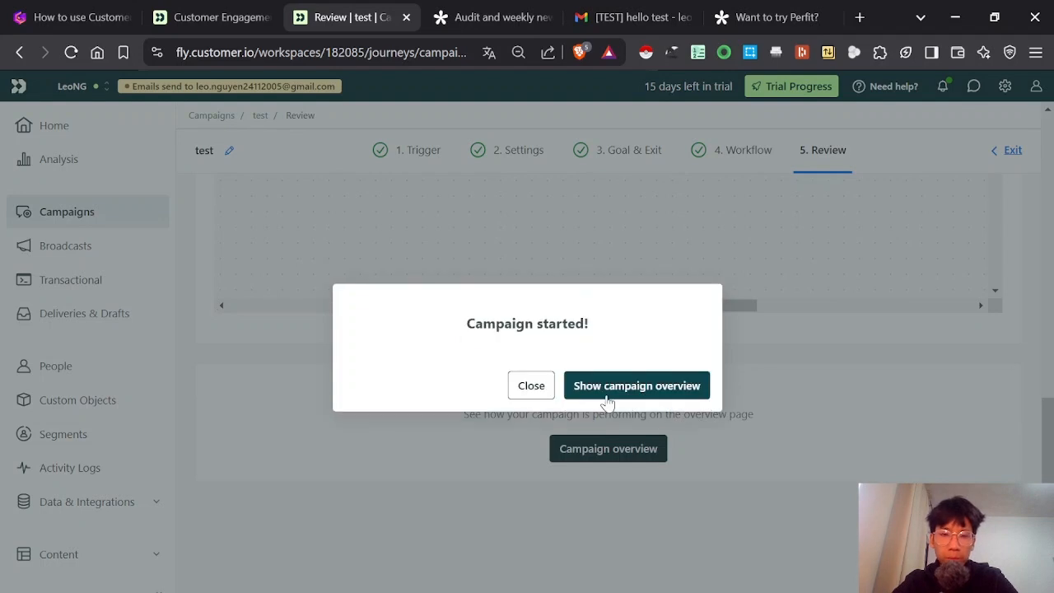
left_click(605, 388)
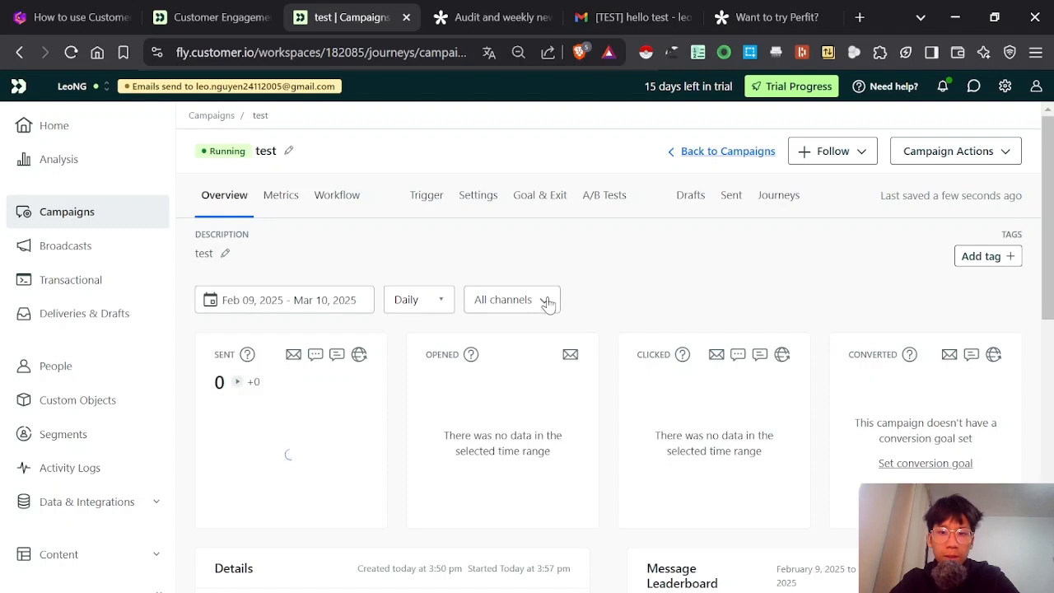
Look through the campaign overview, covering performance metrics, trigger, filter, settings, goal and exit details, message leaderboard and active tests.
scroll(621, 387, "down", 2)
scroll(756, 471, "down", 2)
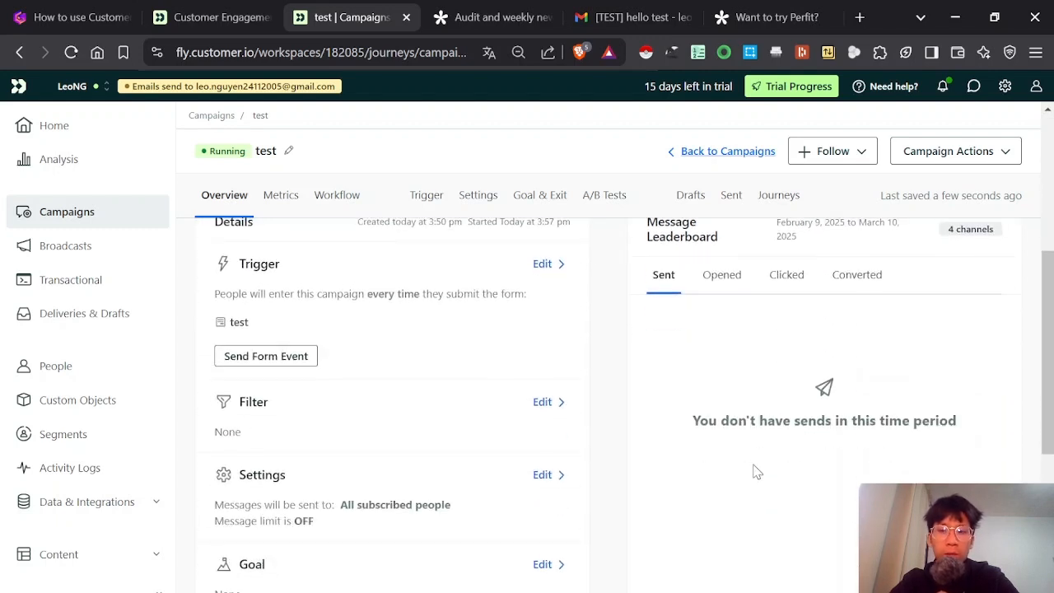
scroll(701, 555, "down", 2)
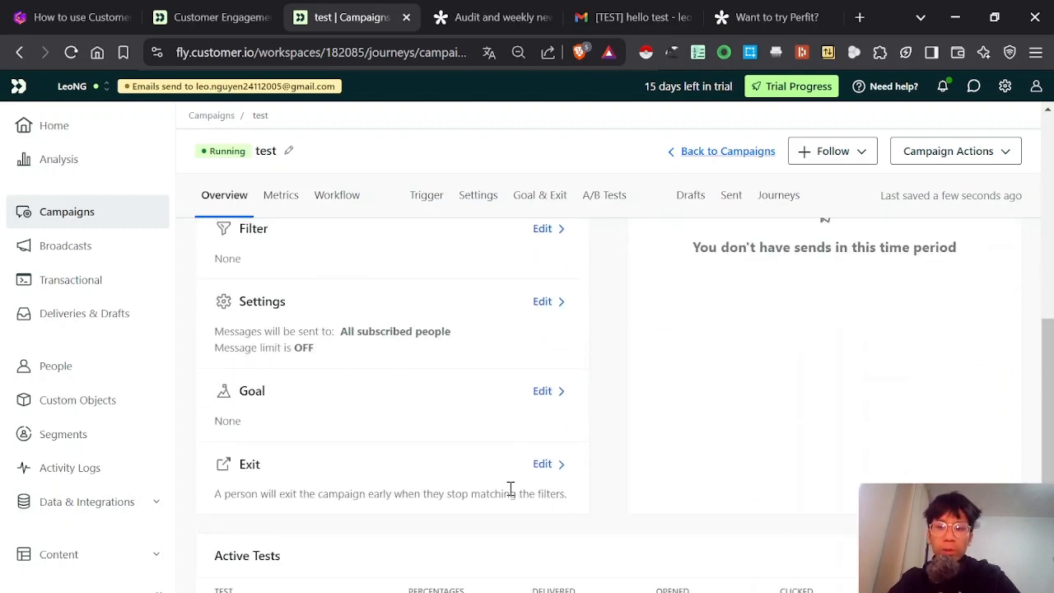
scroll(510, 488, "down", 2)
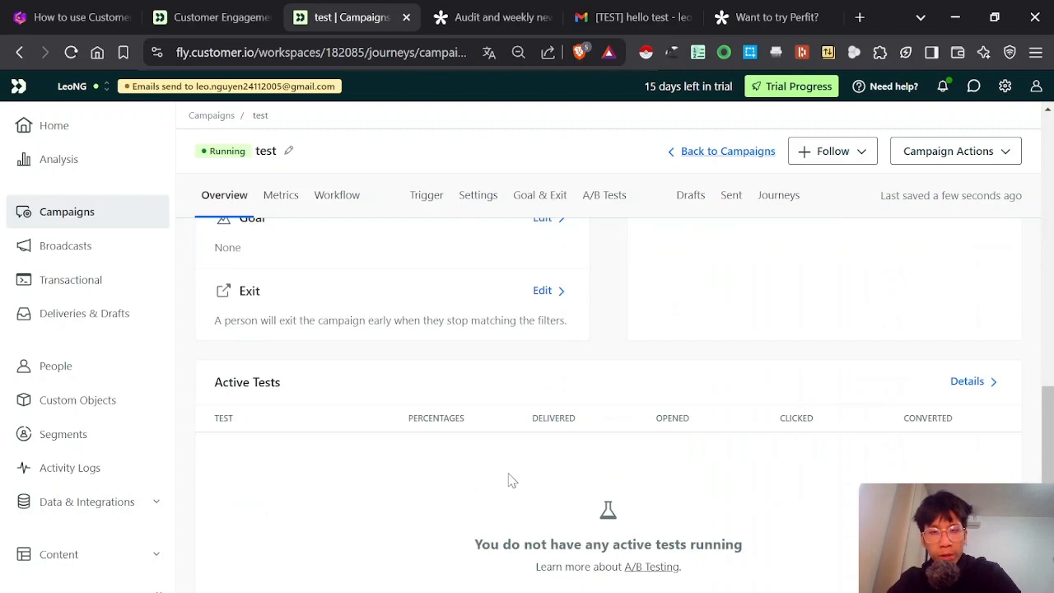
scroll(510, 481, "up", 10)
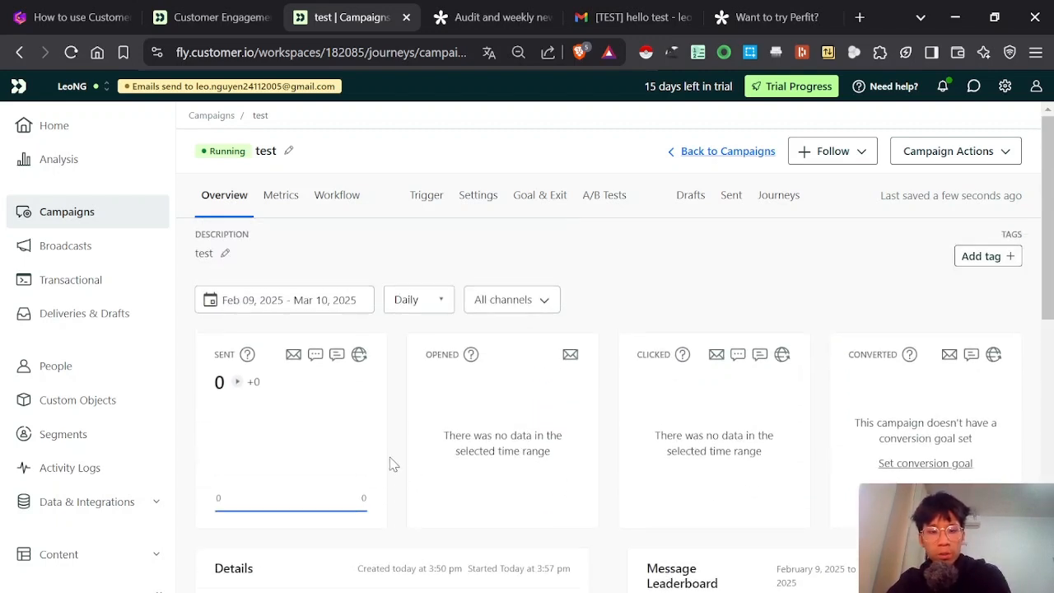
Switch to the Gamma guide and read the "Step 4: Design Emails" and "Step 5: Track Performance" sections.
left_click(70, 16)
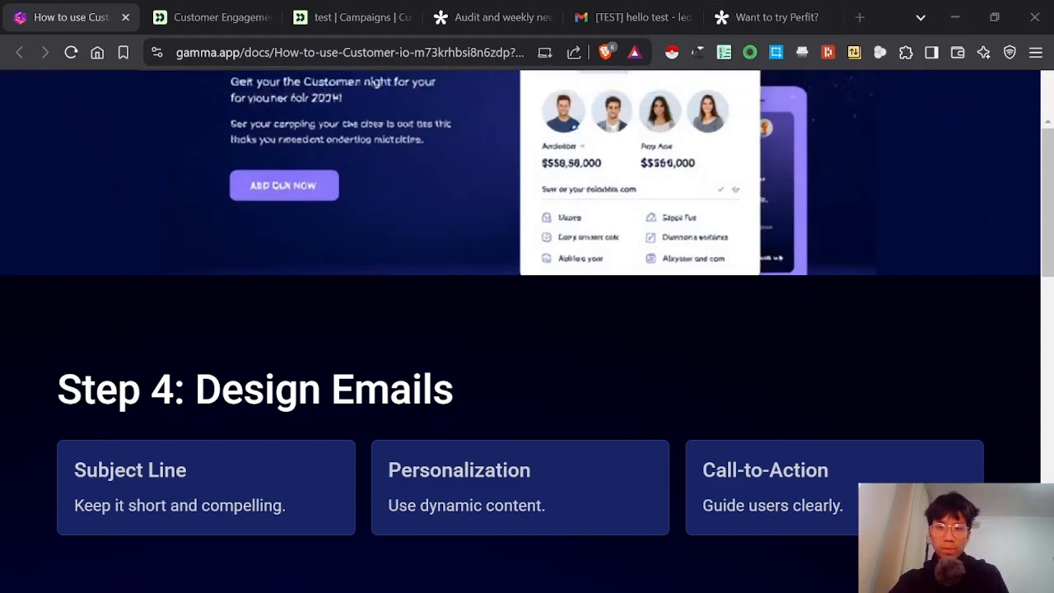
left_click(704, 336)
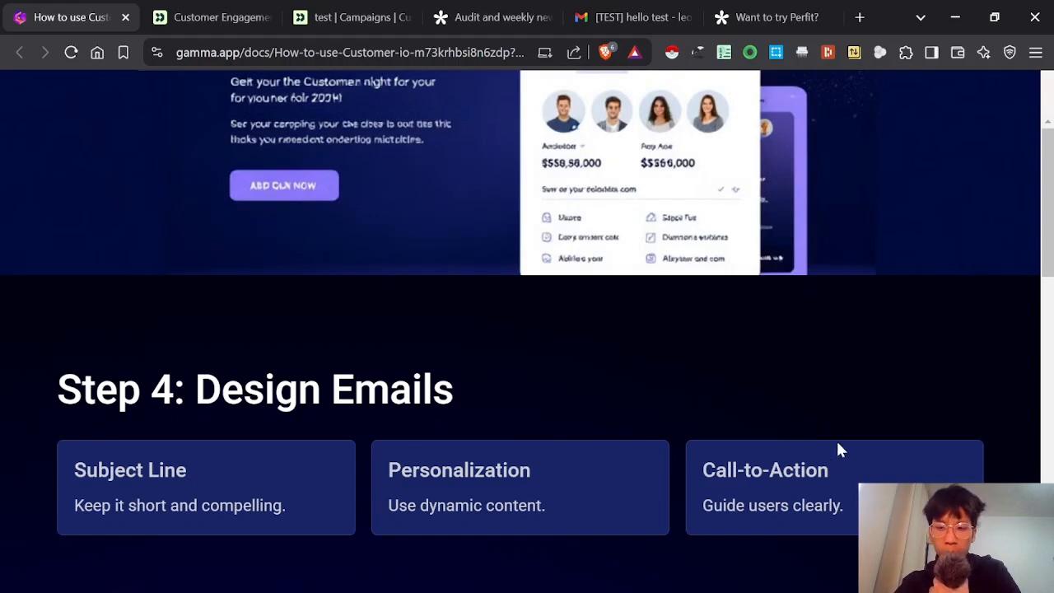
scroll(837, 448, "down", 5)
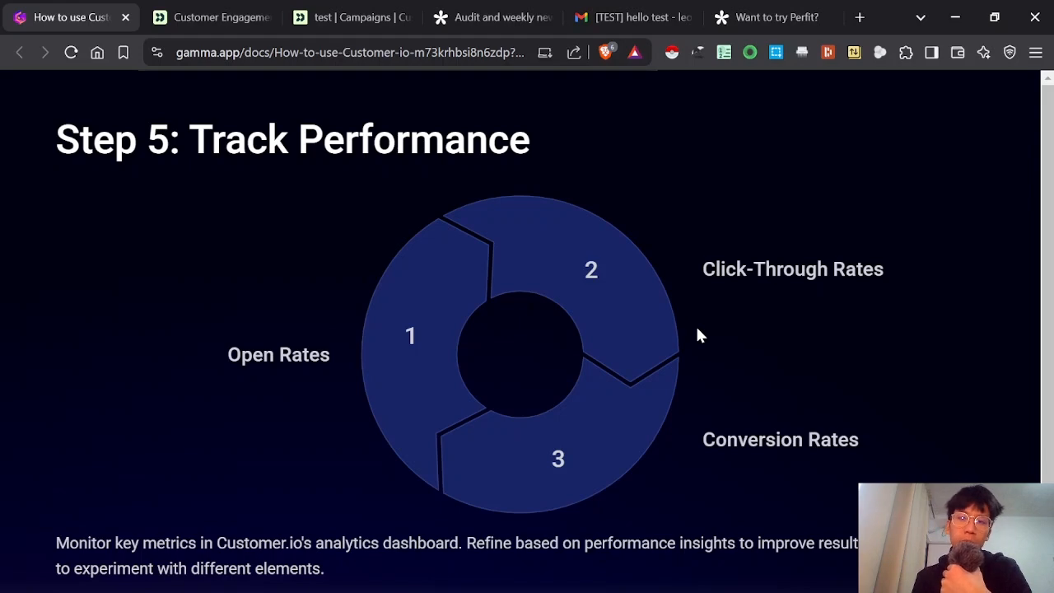
Check the campaign's sent, opened, clicked and converted metrics in Customer.io, and return to the Gamma guide to read "Bonus: Integrations".
left_click(366, 15)
scroll(751, 280, "down", 1)
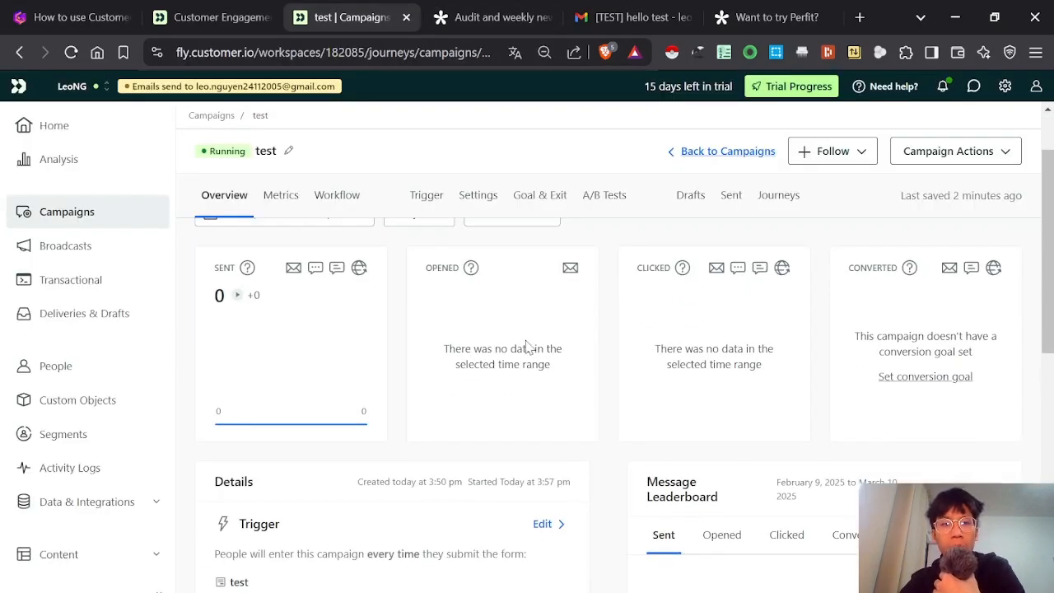
left_click(110, 8)
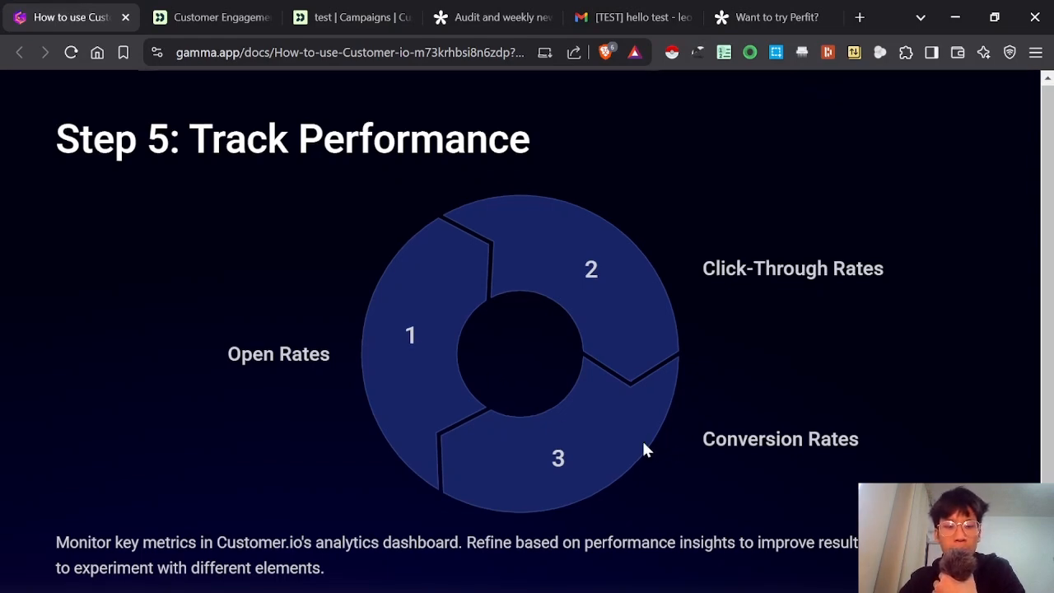
scroll(631, 437, "down", 5)
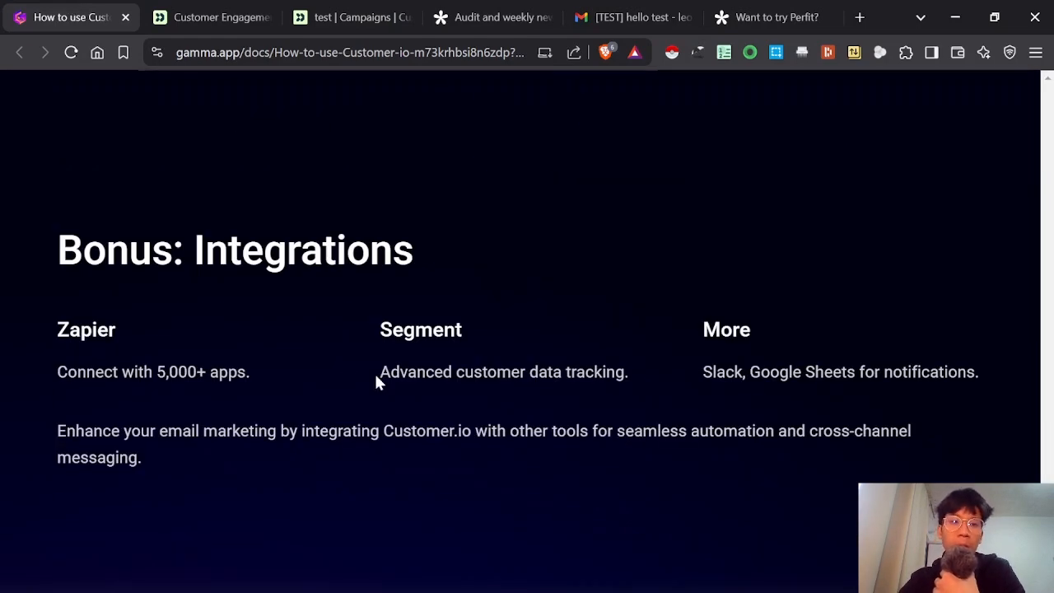